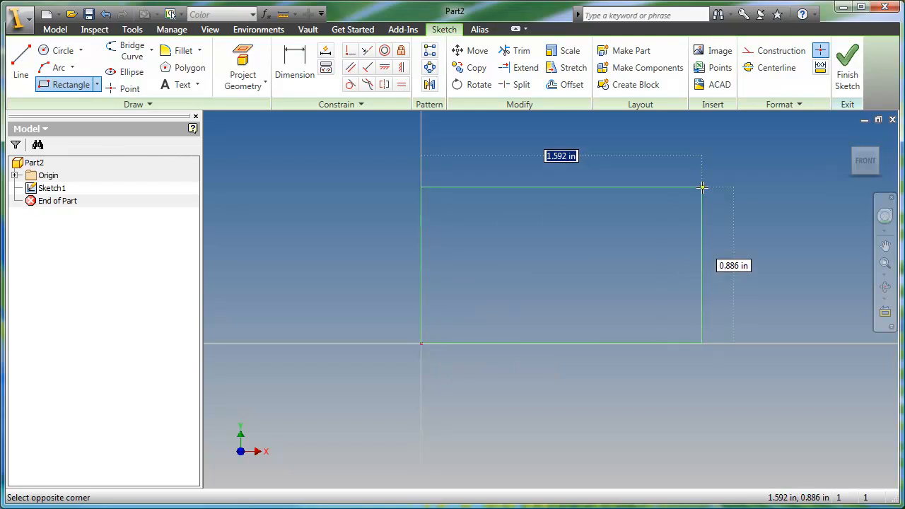
Draw a rectangle 60 in wide and 48 in high with its first corner at the sketch origin.
key("Tab")
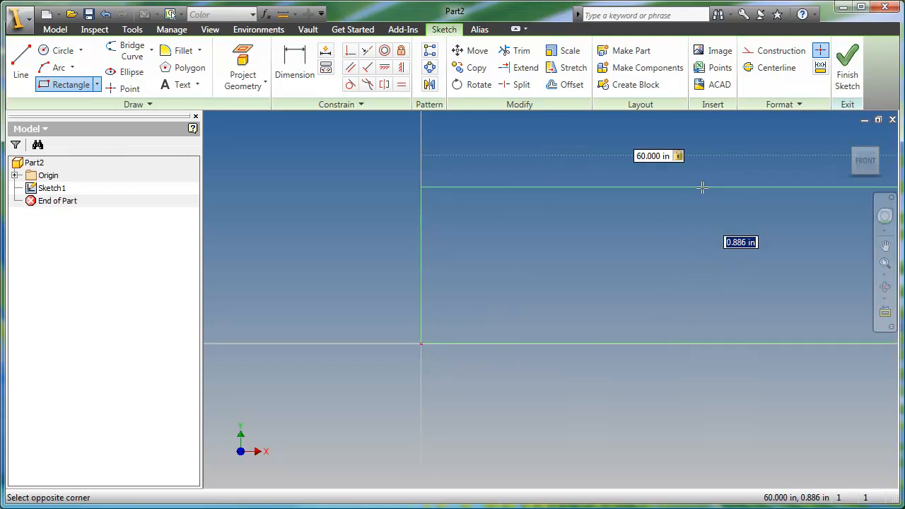
key("Return")
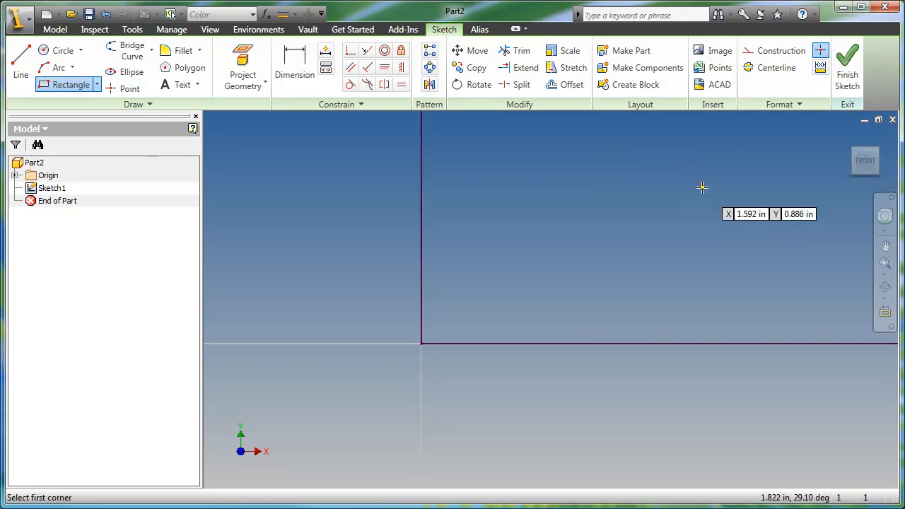
right_click(632, 214)
left_click(634, 218)
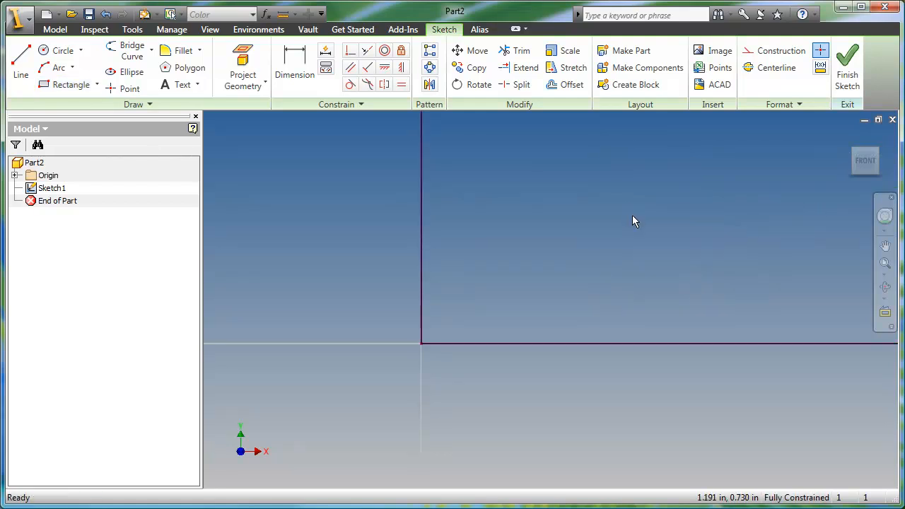
Move the rectangle's height dimension outside the profile, clear of its vertical edge.
middle_click(632, 215)
middle_click(633, 215)
scroll(577, 285, "up", 3)
middle_click_drag(576, 287, 568, 295)
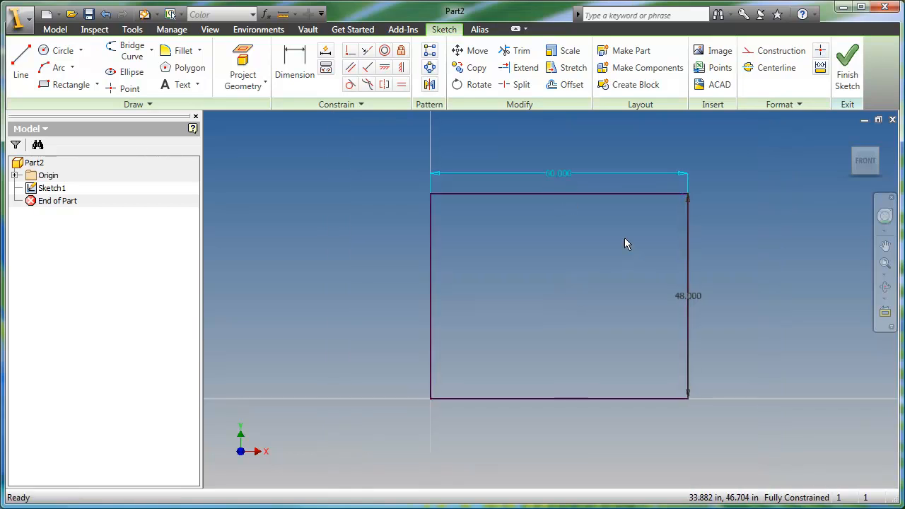
left_click_drag(693, 301, 728, 305)
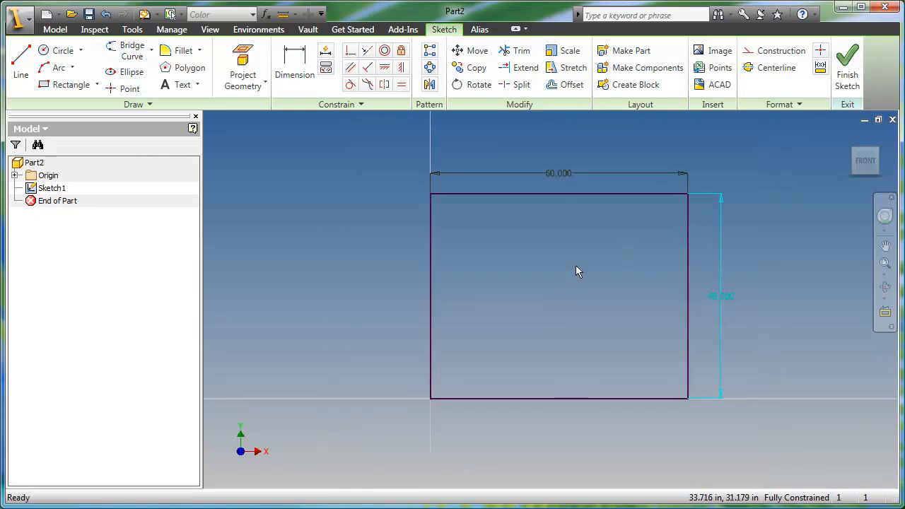
Finish the sketch and extrude the rectangle 32 in into a solid block.
middle_click_drag(644, 282, 643, 288)
key("F4")
mouse_move(540, 333)
left_mouse_down()
mouse_move(522, 341)
mouse_move(511, 233)
mouse_move(436, 232)
mouse_move(502, 208)
mouse_move(471, 285)
mouse_move(507, 278)
left_mouse_up()
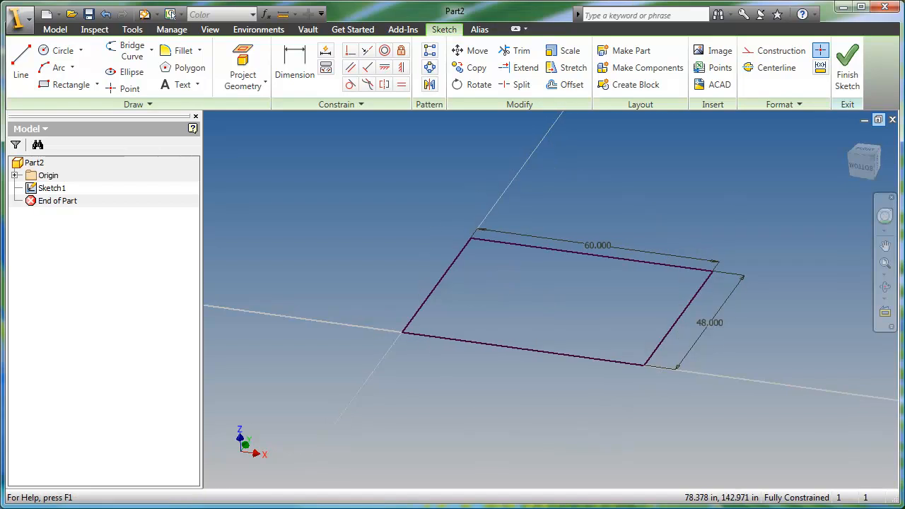
left_click(847, 67)
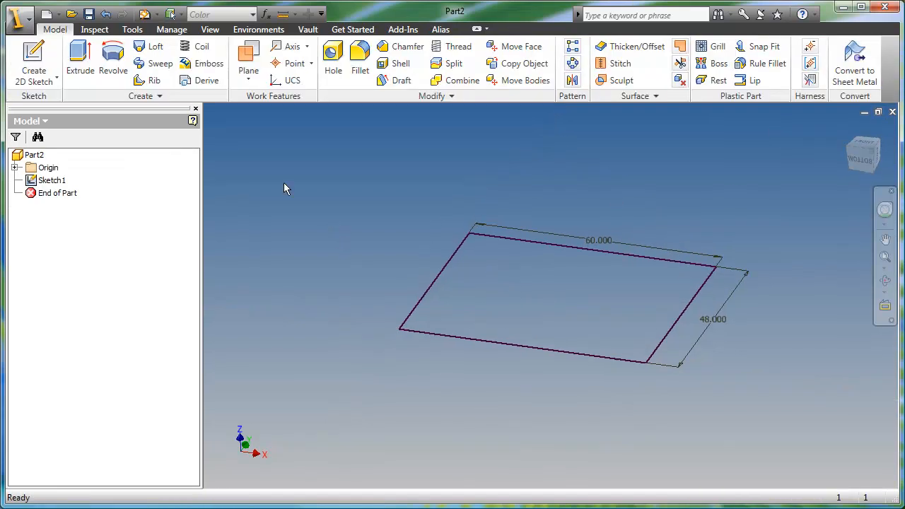
left_click(80, 60)
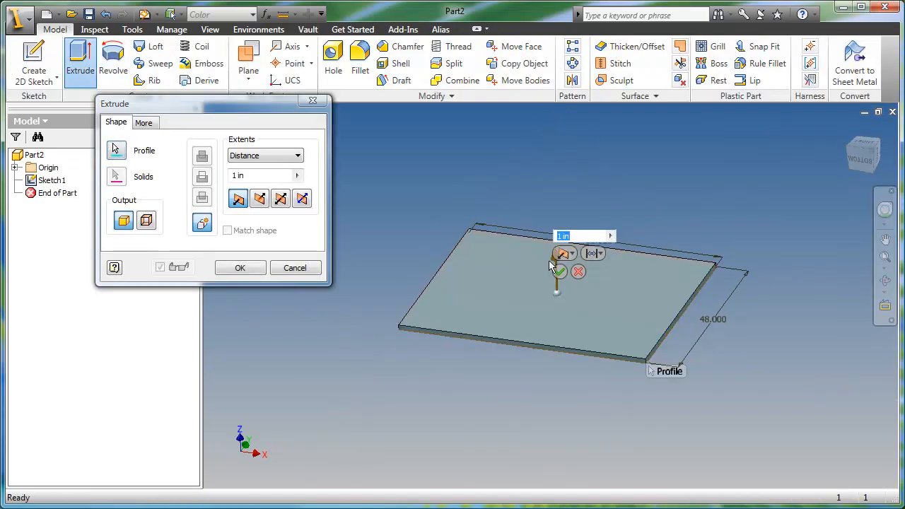
left_click_drag(553, 260, 635, 242)
left_click_drag(558, 256, 573, 167)
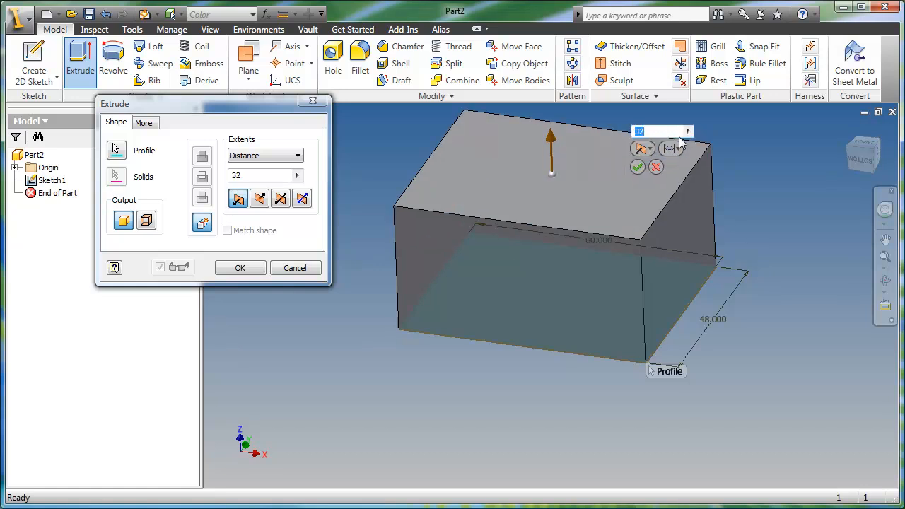
left_click(642, 174)
Set the block's color to Blue (Clear).
middle_click_drag(463, 274, 411, 321)
middle_click_drag(549, 279, 508, 263, "shift")
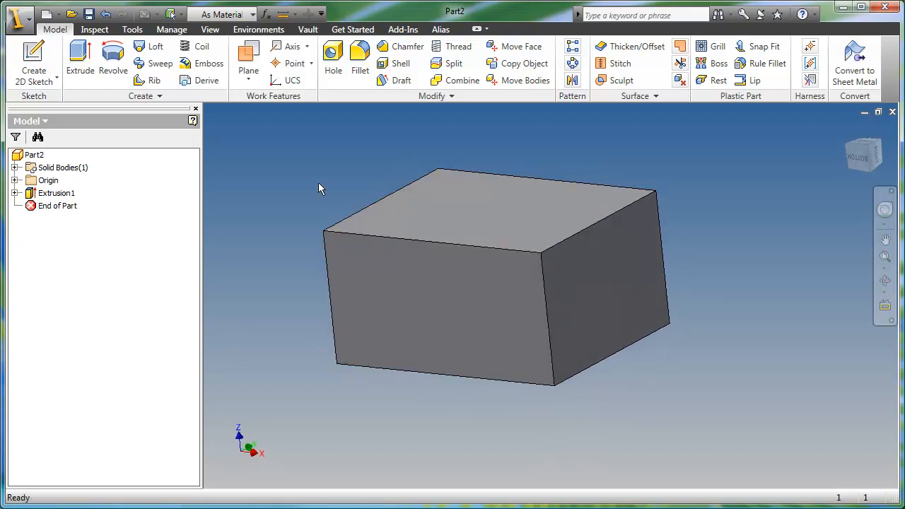
left_click(253, 16)
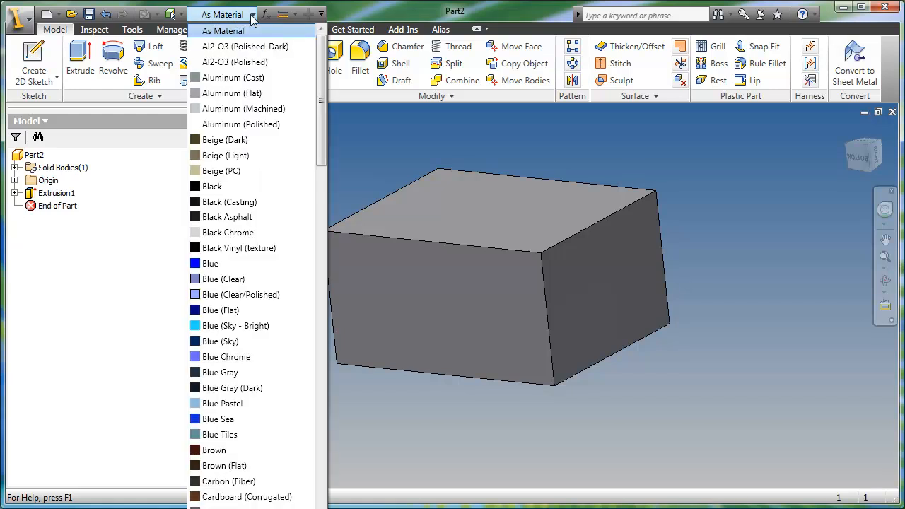
left_click(205, 279)
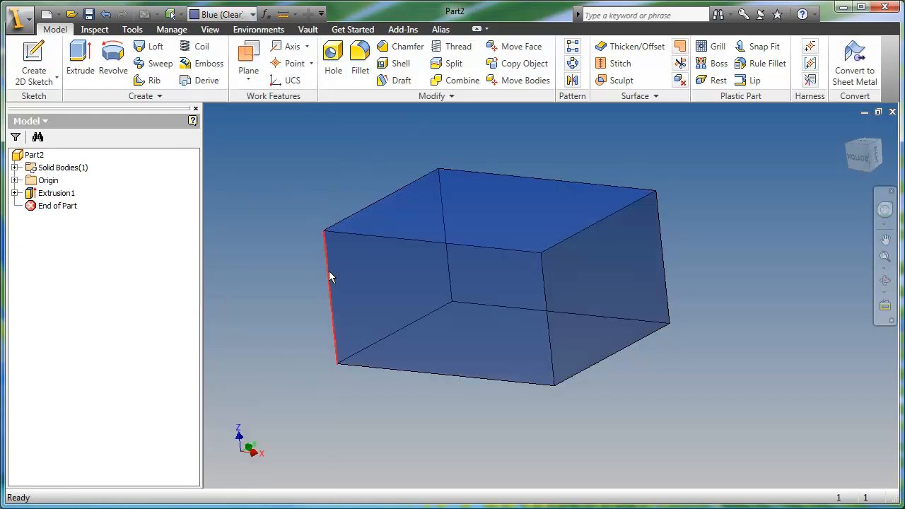
Sketch two separate diagonal lines on the block's front face, one across each upper corner from the top edge to the side edge.
left_click(398, 276)
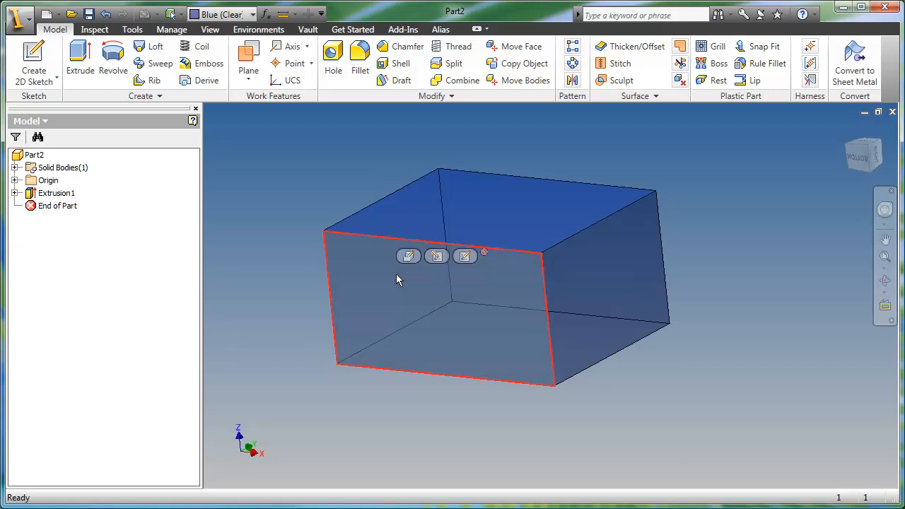
left_click(464, 256)
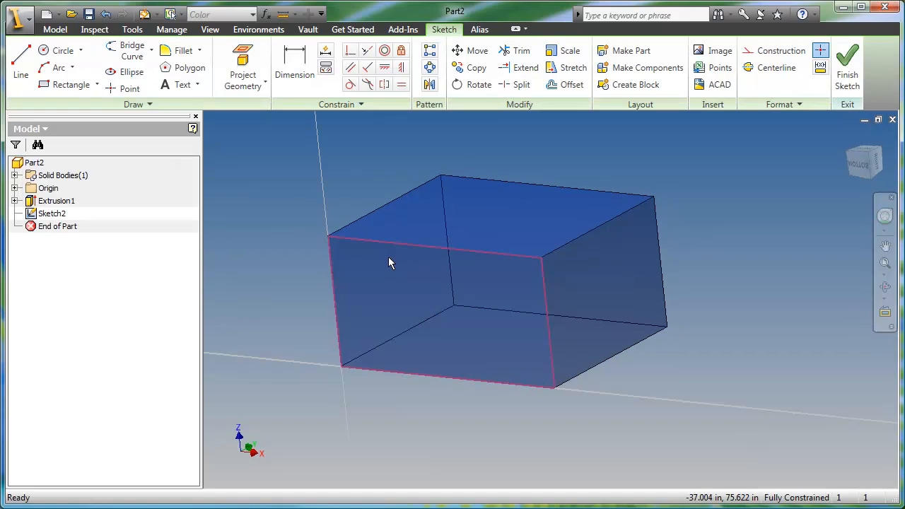
left_click(20, 46)
left_click(383, 243)
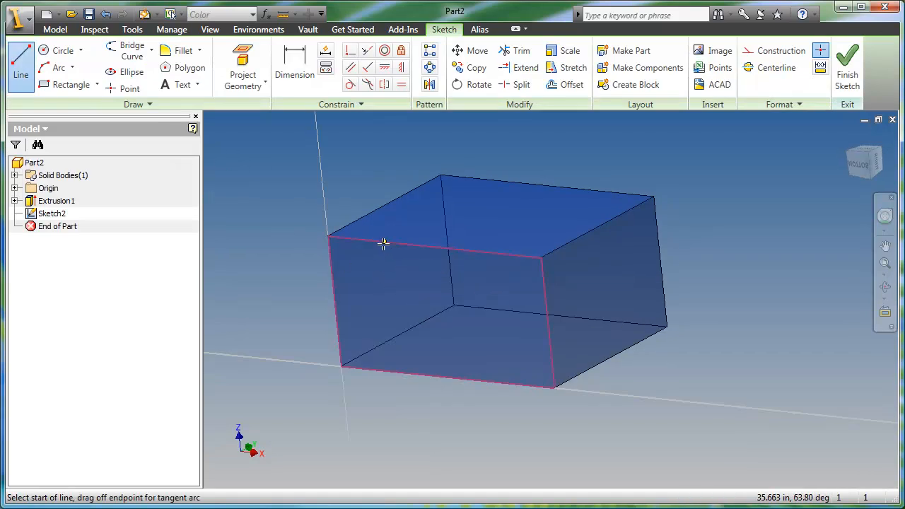
double_click(333, 283)
left_click(486, 255)
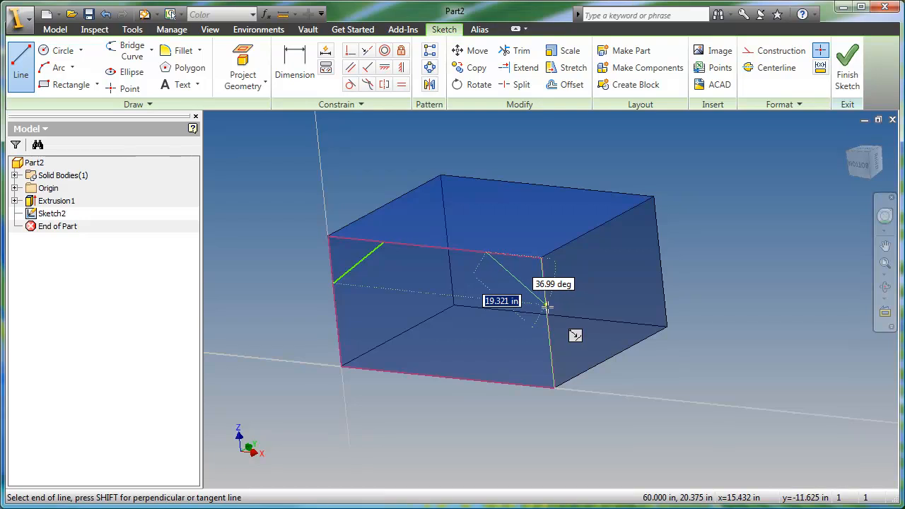
double_click(549, 342)
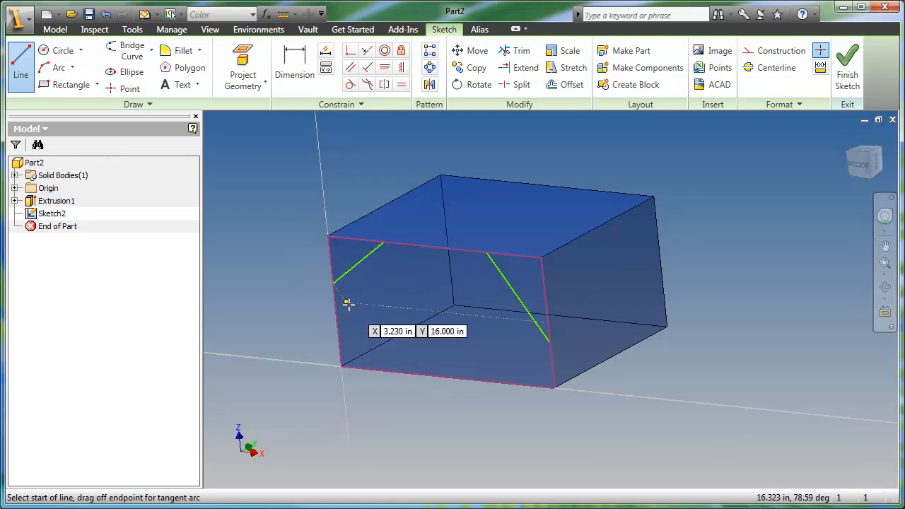
Apply an Equal constraint to the two diagonal lines.
left_click(401, 85)
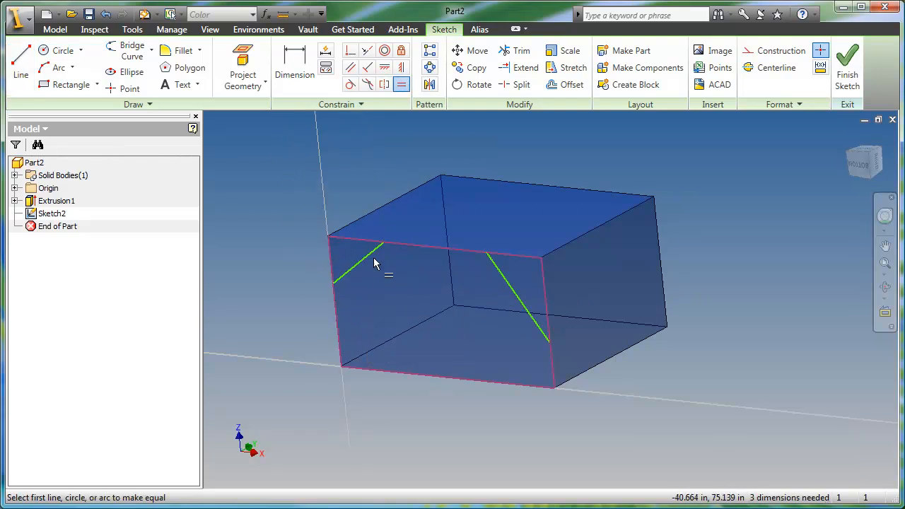
left_click(368, 264)
left_click(505, 281)
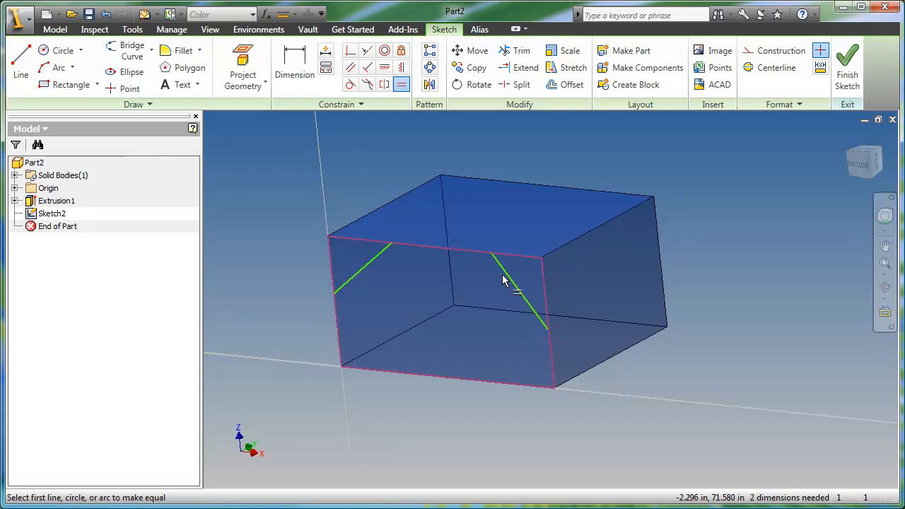
Dimension the angle between the face's top edge and the left diagonal line as 45 degrees.
left_click(295, 71)
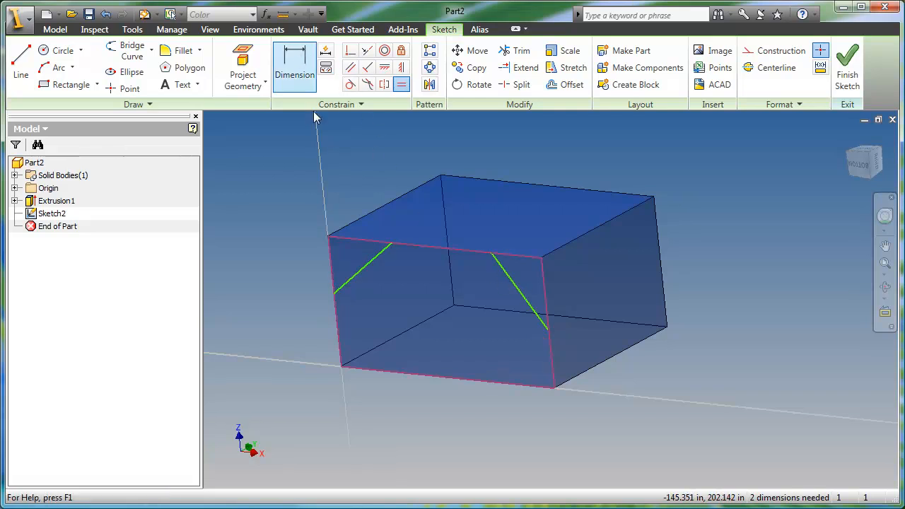
left_click(366, 245)
left_click(302, 264)
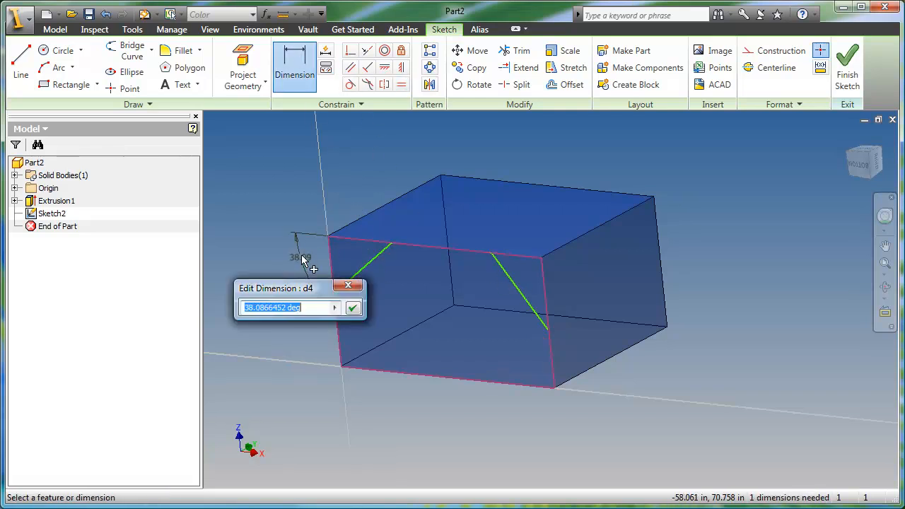
type("45")
key("Return")
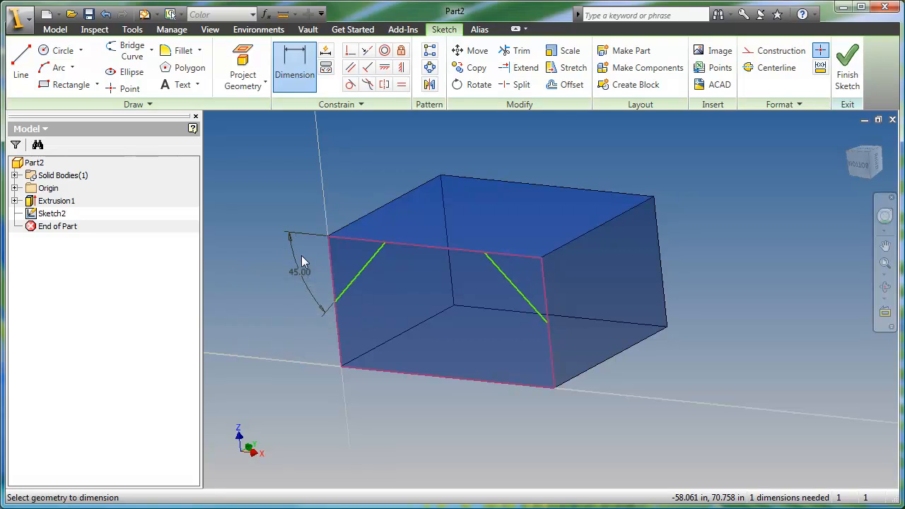
right_click(273, 179)
left_click(288, 186)
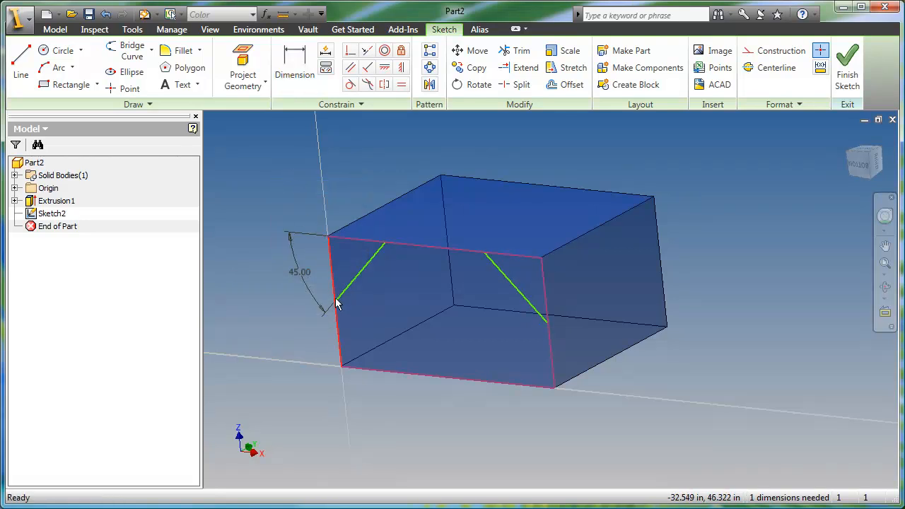
Shorten both diagonals by moving the left line's lower endpoint up the side edge, and finish the sketch.
left_click_drag(336, 299, 334, 291)
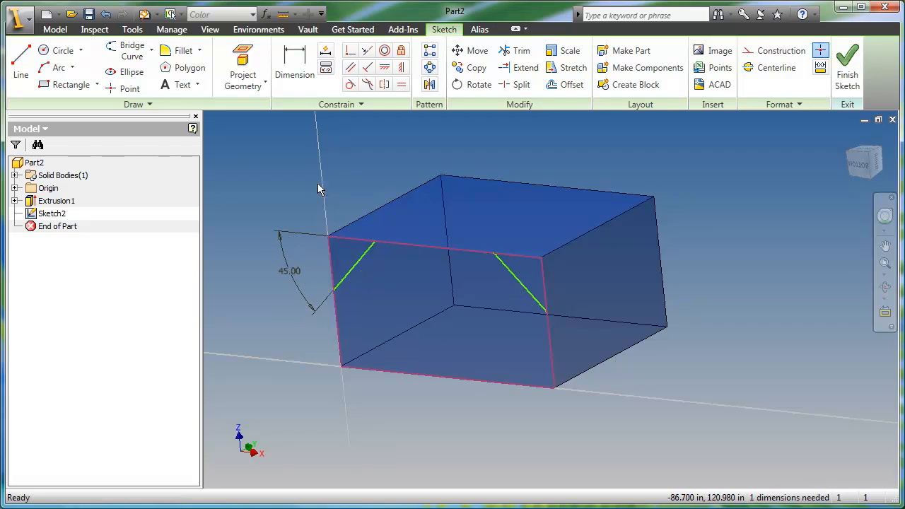
middle_click_drag(338, 193, 334, 207)
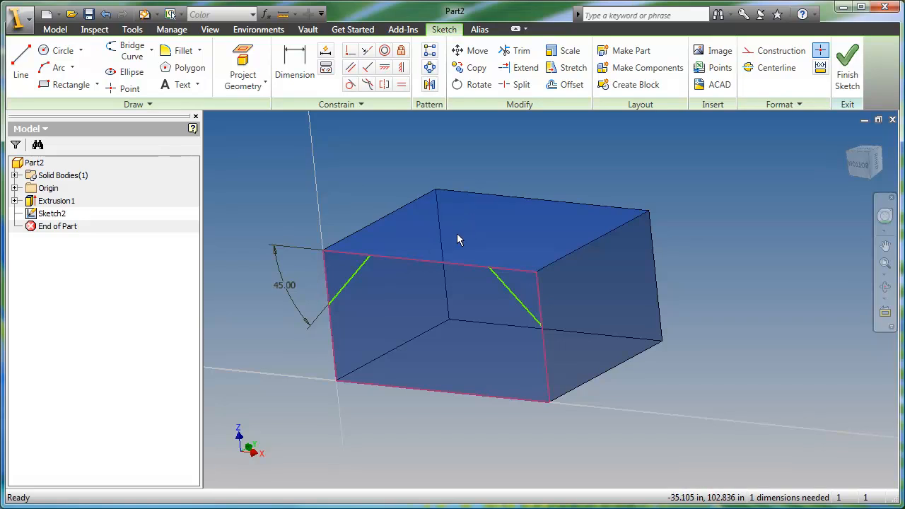
left_click(847, 69)
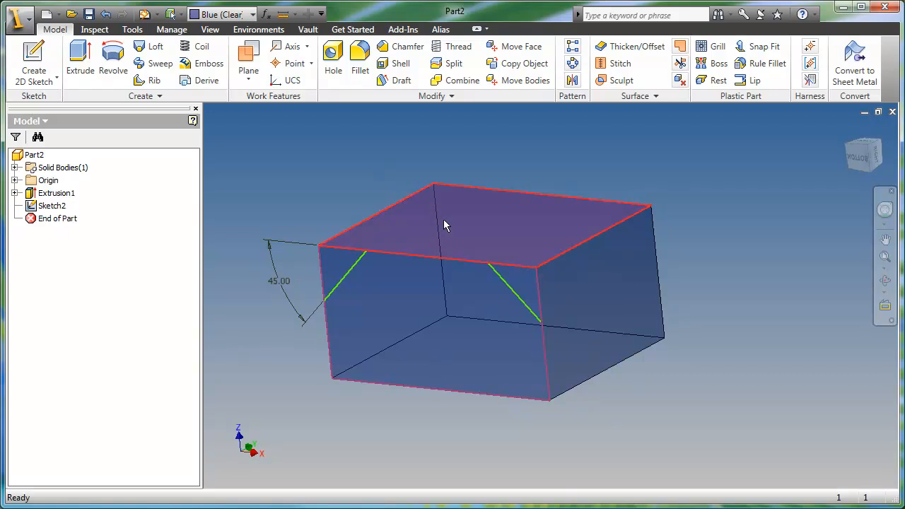
Extrude the left diagonal line as a surface, using the To extent up to the block's back face.
middle_click_drag(559, 244, 576, 251, "shift")
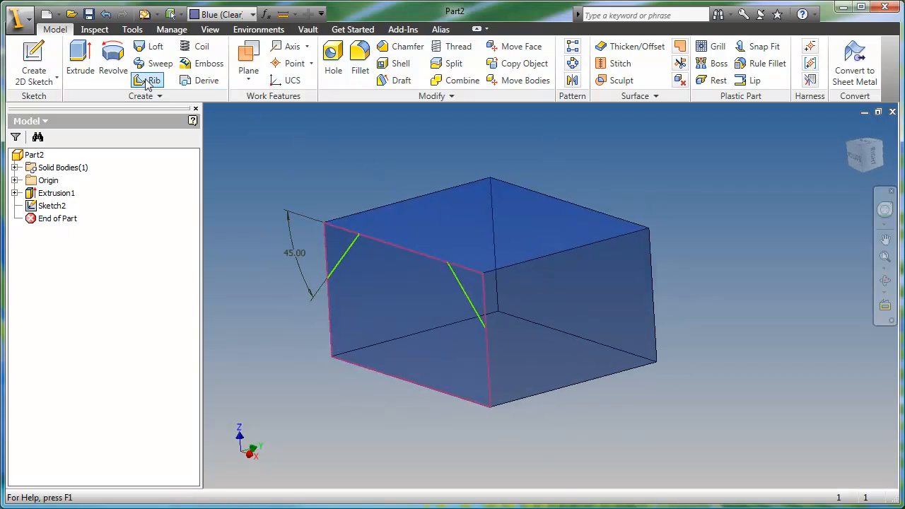
left_click(79, 64)
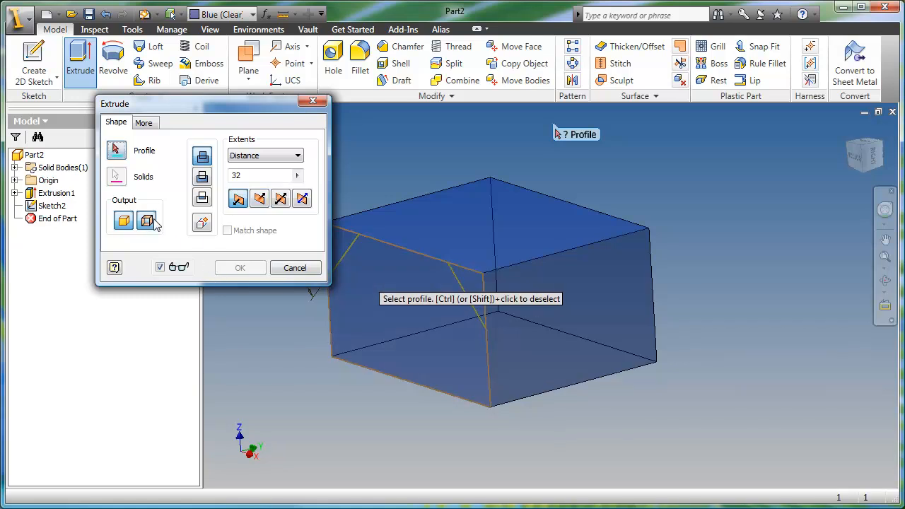
left_click(147, 221)
left_click(348, 259)
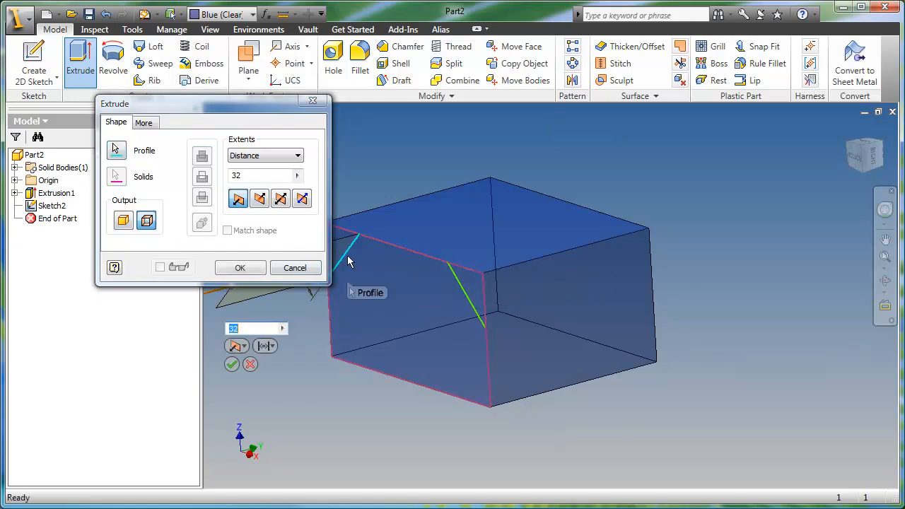
left_click_drag(240, 111, 193, 51)
left_click(222, 94)
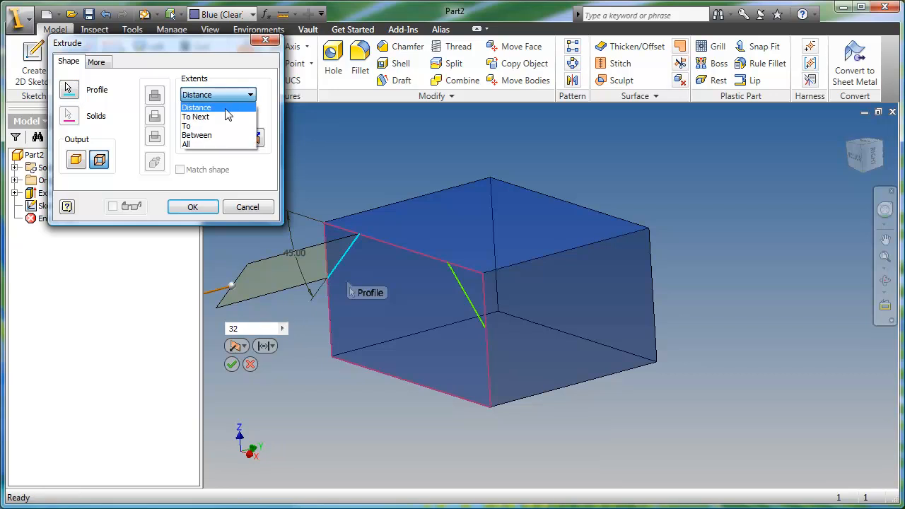
left_click(217, 126)
left_click(575, 259)
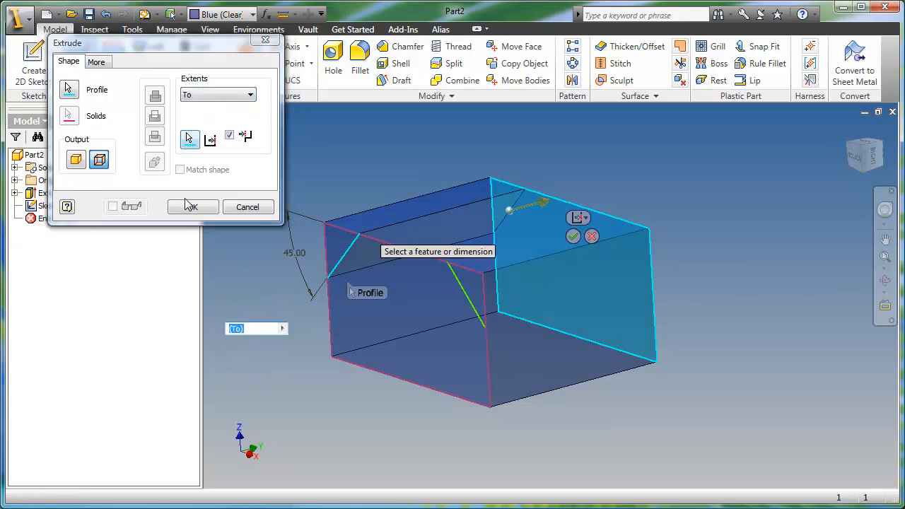
left_click(193, 207)
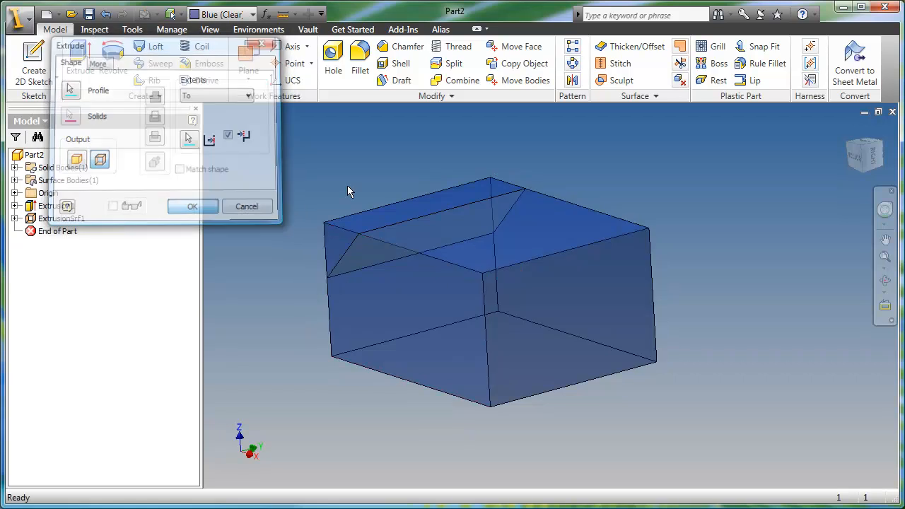
Share the sketch used by the extruded surface.
left_click(15, 218)
right_click(65, 231)
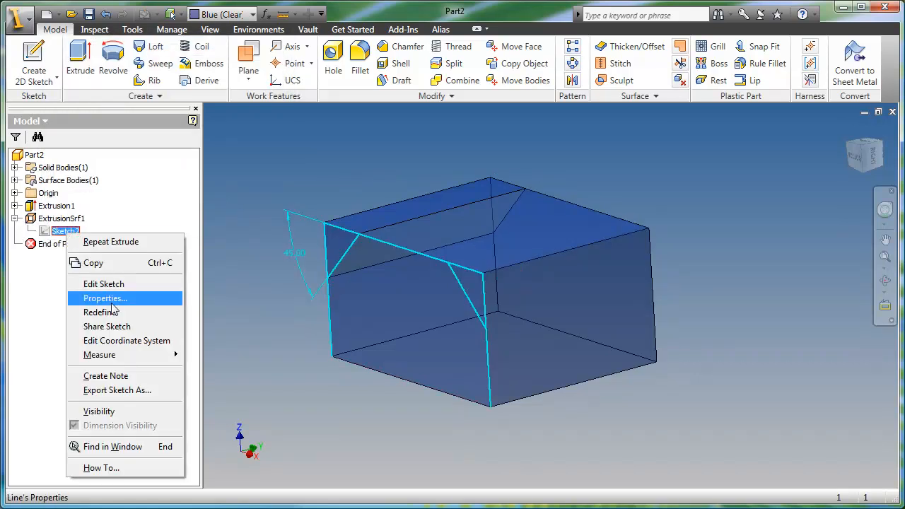
left_click(107, 326)
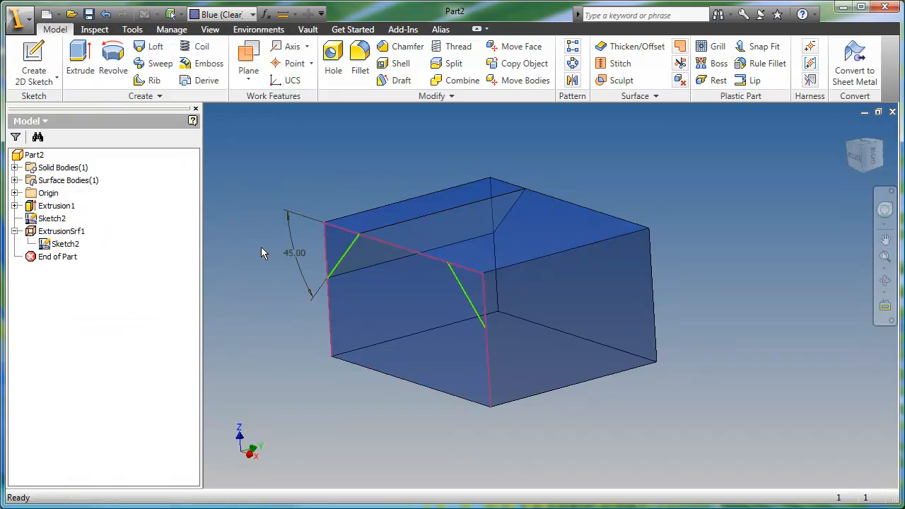
Extrude the right diagonal line as a surface, using the To extent up to the block's back face, and hide the shared sketch.
left_click(80, 58)
left_click(98, 161)
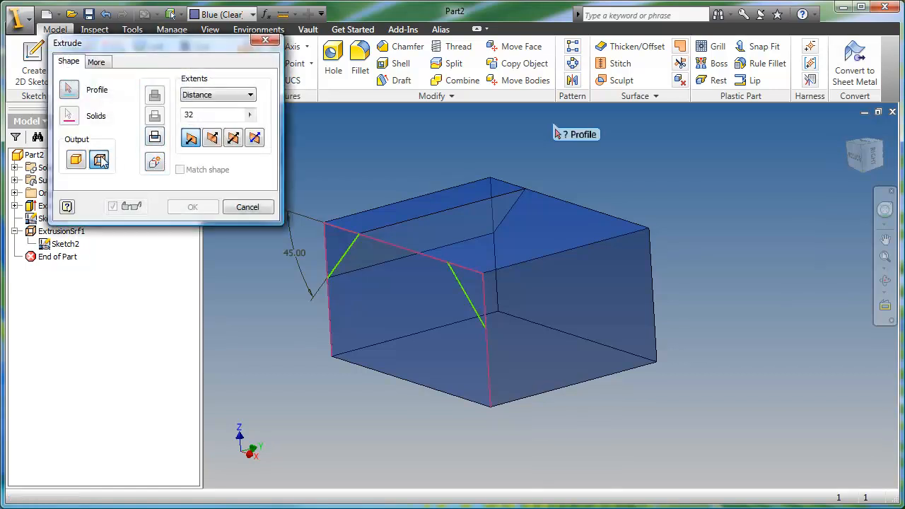
left_click(459, 287)
left_click(199, 98)
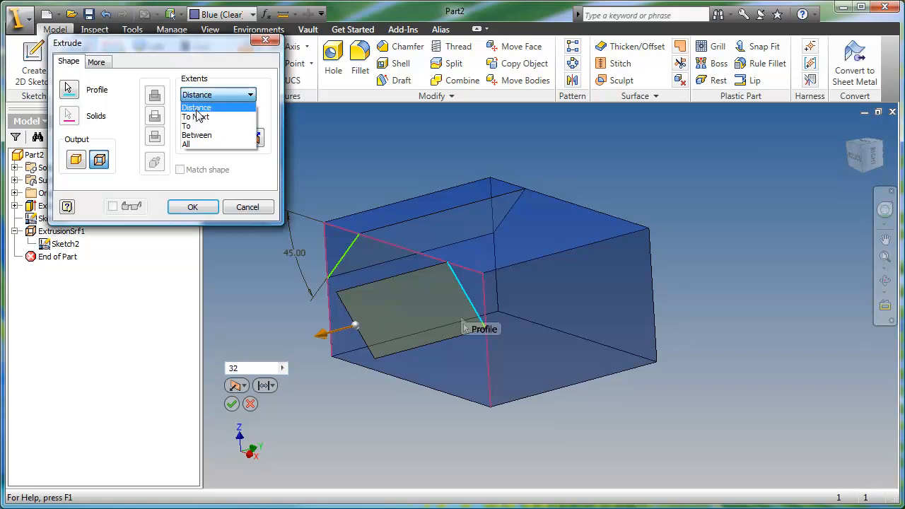
left_click(194, 122)
left_click(573, 244)
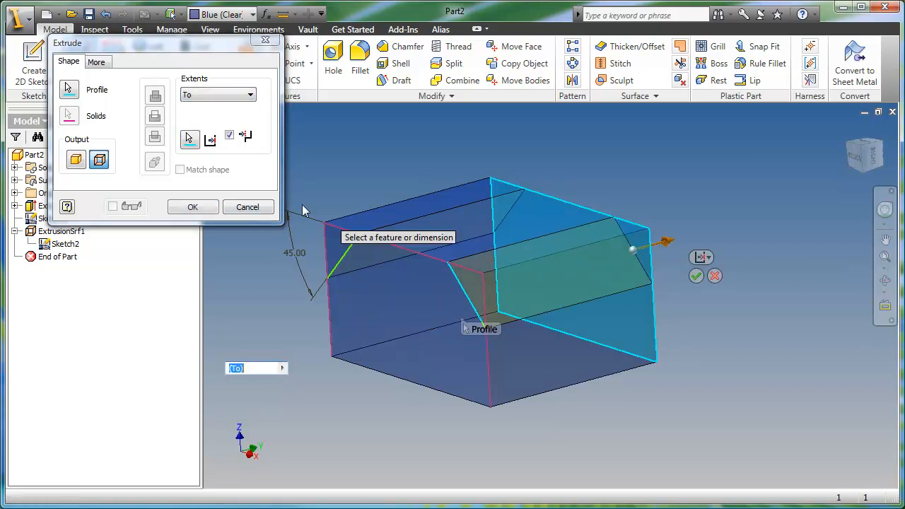
left_click(206, 209)
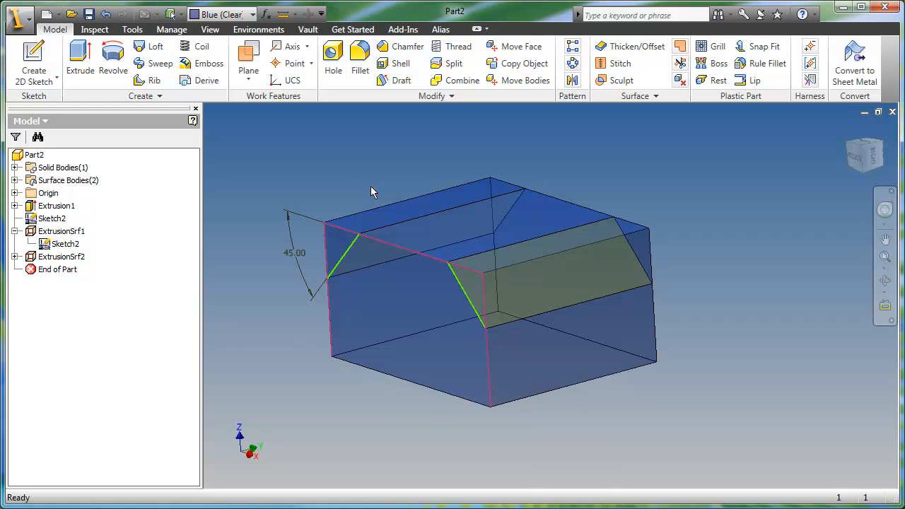
right_click(46, 244)
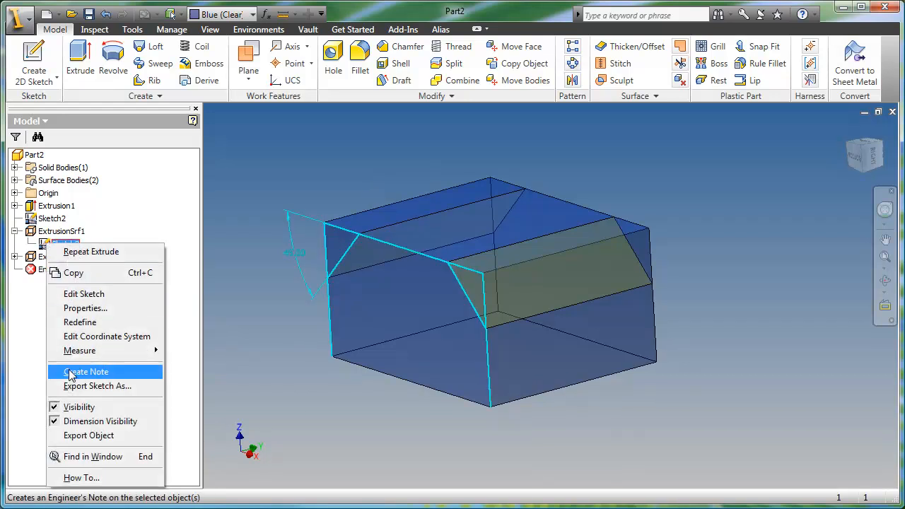
left_click(79, 407)
Sketch a small rectangle near the middle of the block's top face and finish the sketch.
left_click(446, 239)
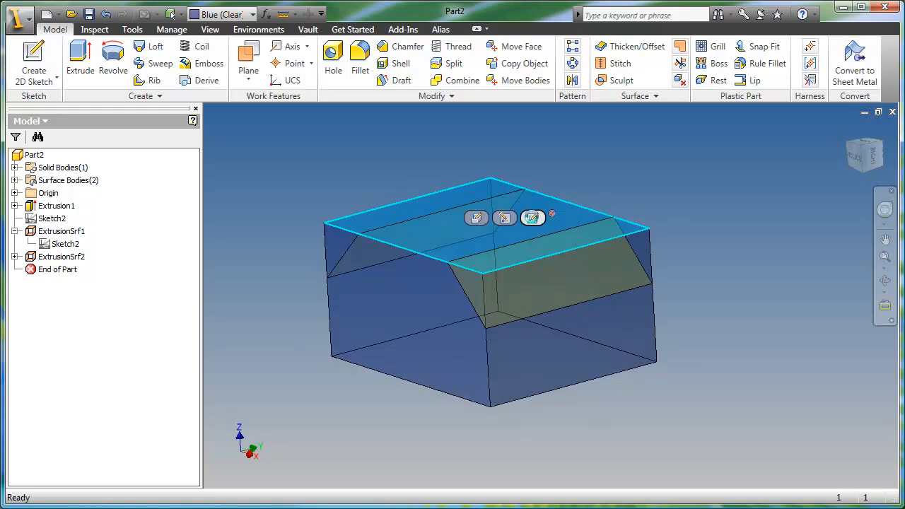
left_click(533, 217)
left_click(55, 84)
left_click(493, 223)
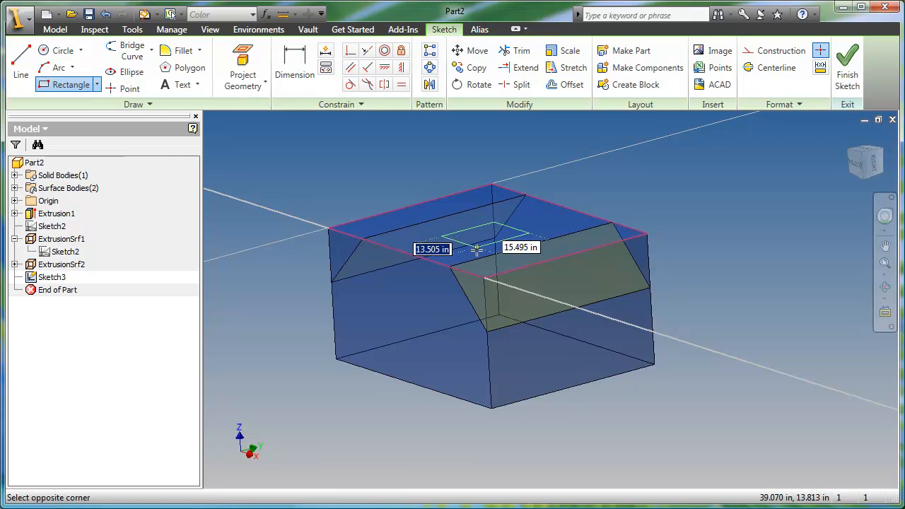
left_click(493, 252)
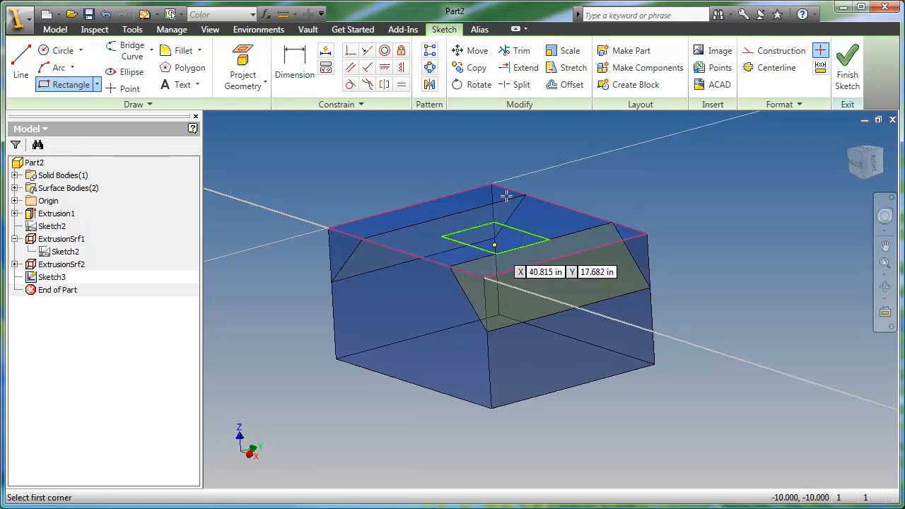
right_click(598, 172)
left_click(614, 176)
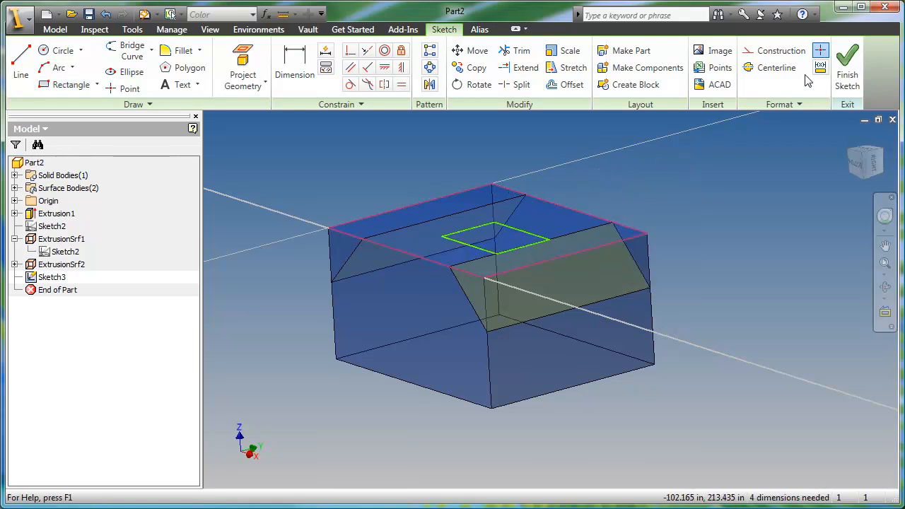
left_click(849, 70)
Save the part as FG1 in the FG1 folder.
left_click(90, 14)
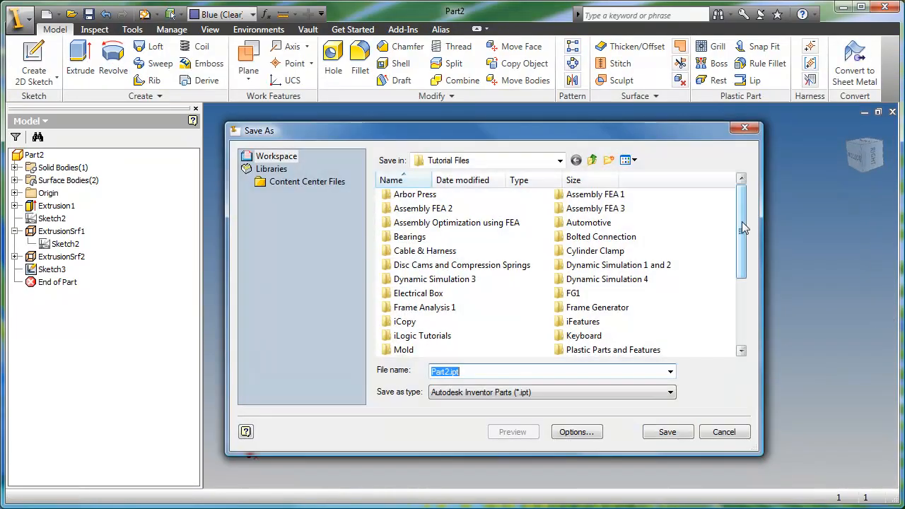
left_click_drag(742, 229, 745, 303)
scroll(440, 273, "up", 3)
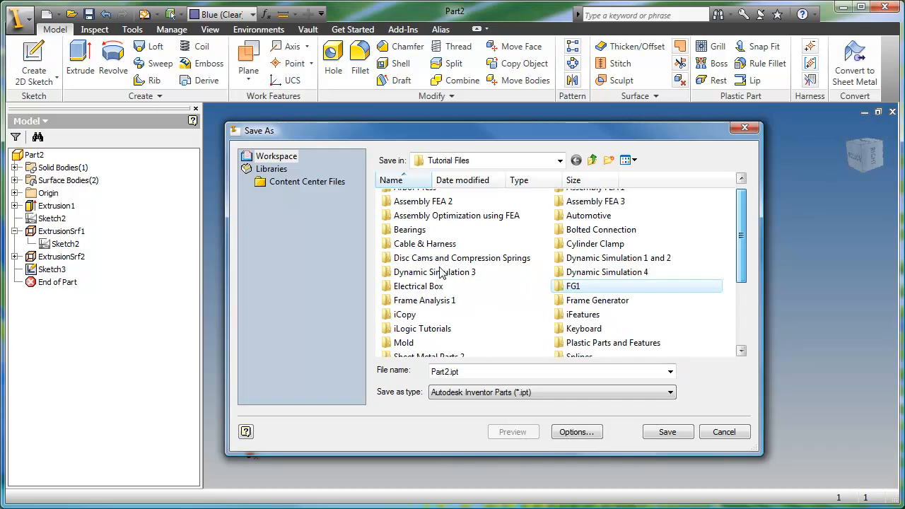
double_click(574, 287)
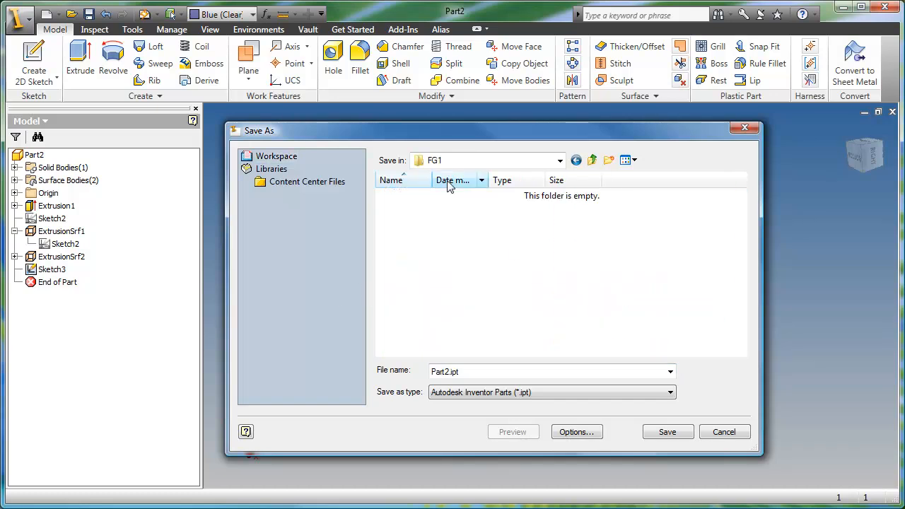
double_click(446, 375)
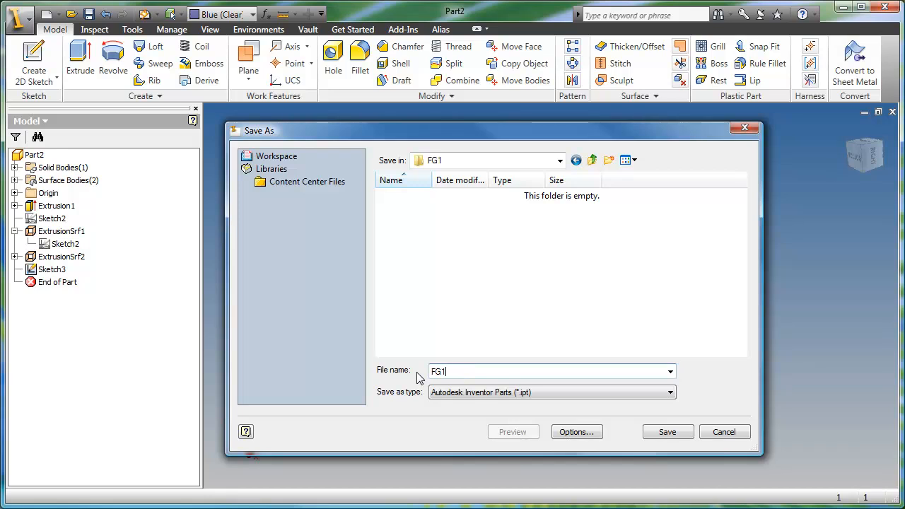
key("Return")
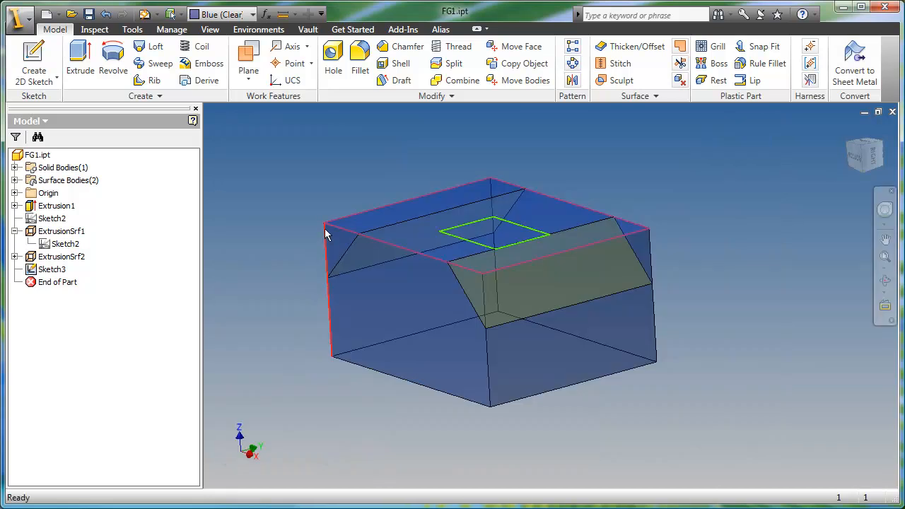
Create a new assembly, tile it with the part's window, and place the FG1 part into the assembly.
left_click(59, 15)
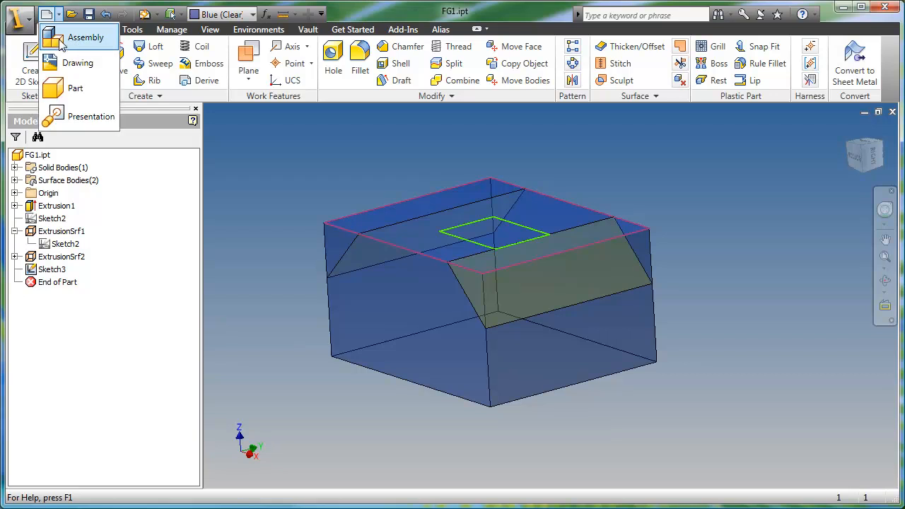
left_click(63, 41)
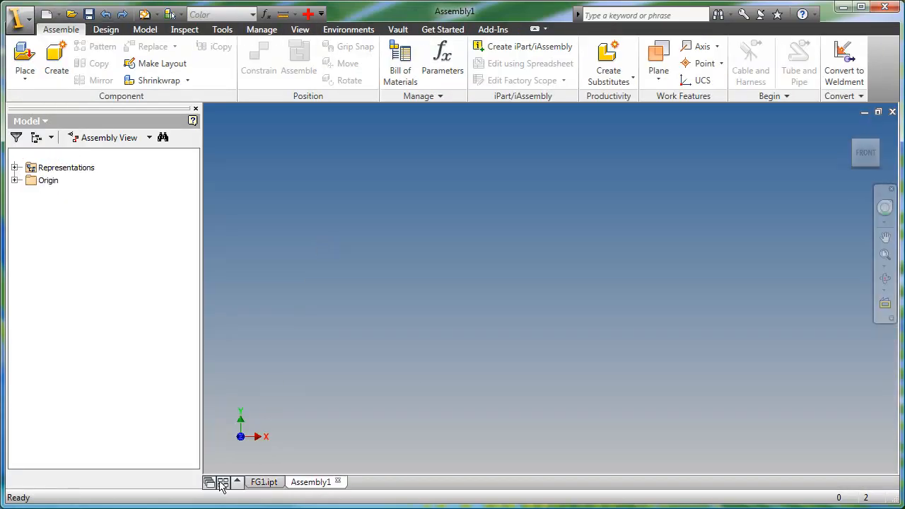
left_click(222, 483)
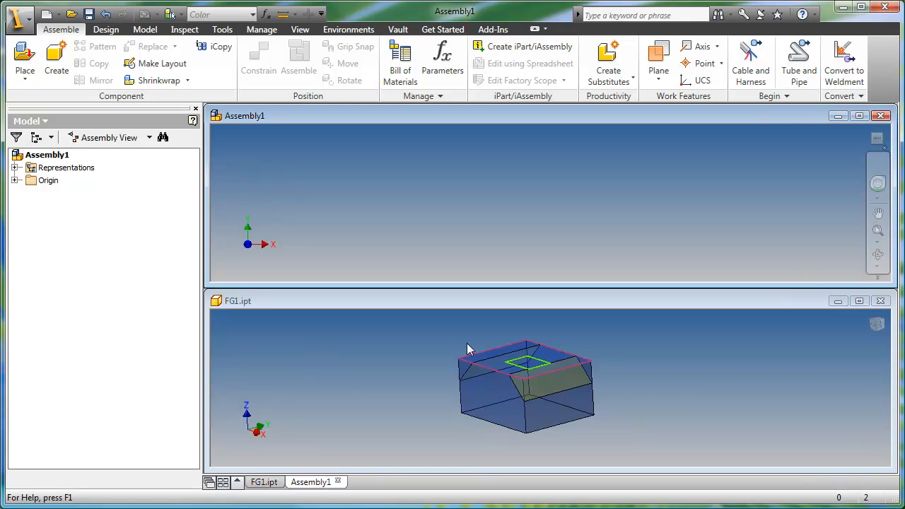
left_click(435, 338)
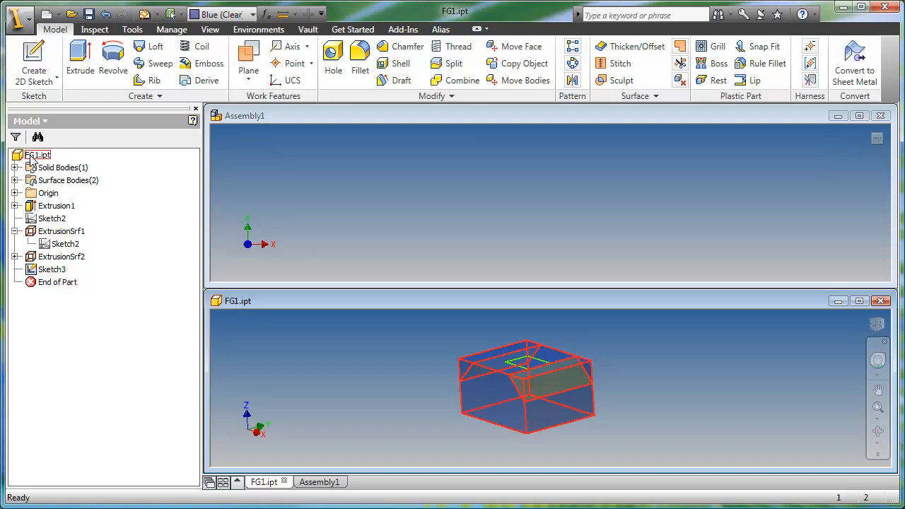
left_click_drag(30, 160, 352, 176)
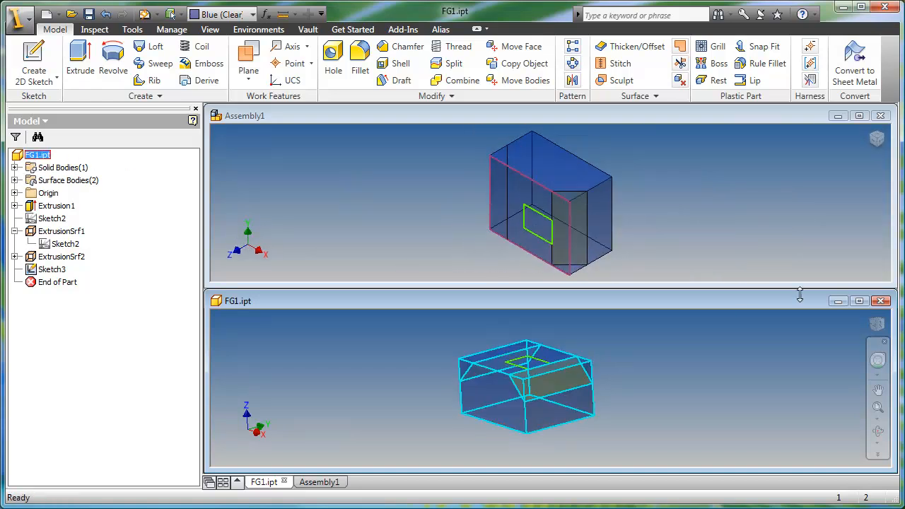
Close the FG1 part window and maximize the assembly window.
left_click(881, 300)
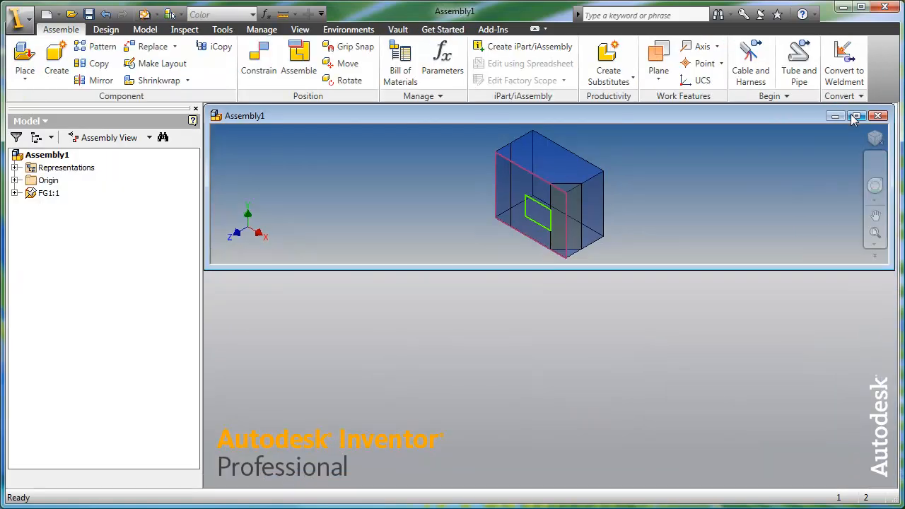
left_click(855, 116)
middle_click_drag(425, 287, 509, 203, "shift")
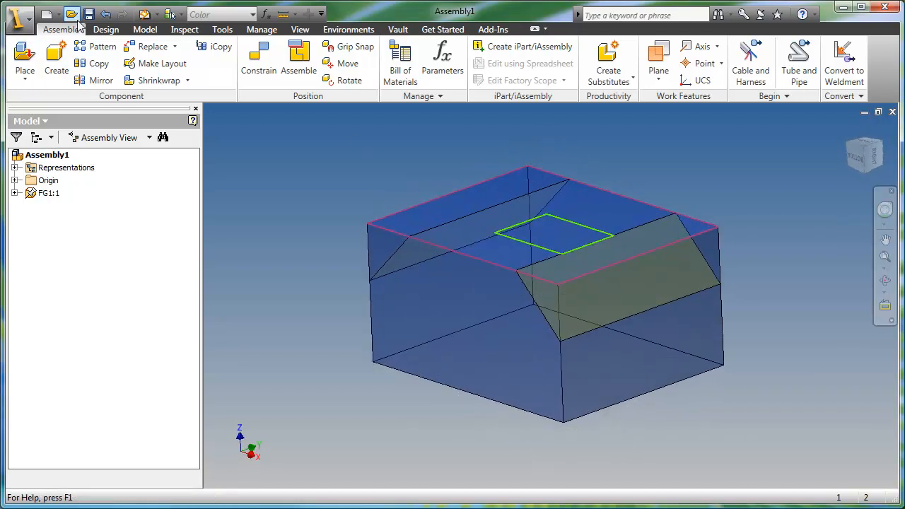
Save the assembly as FG1 in the FG1 folder.
left_click(89, 14)
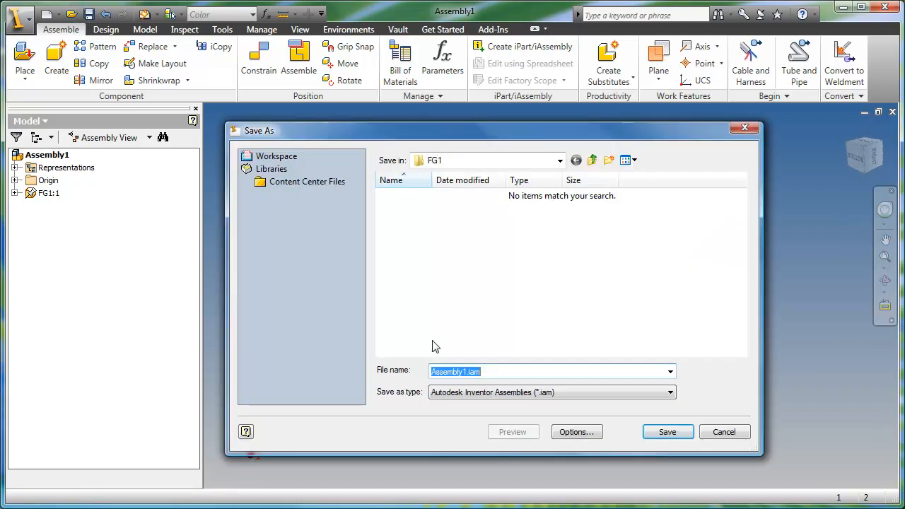
type("FG1")
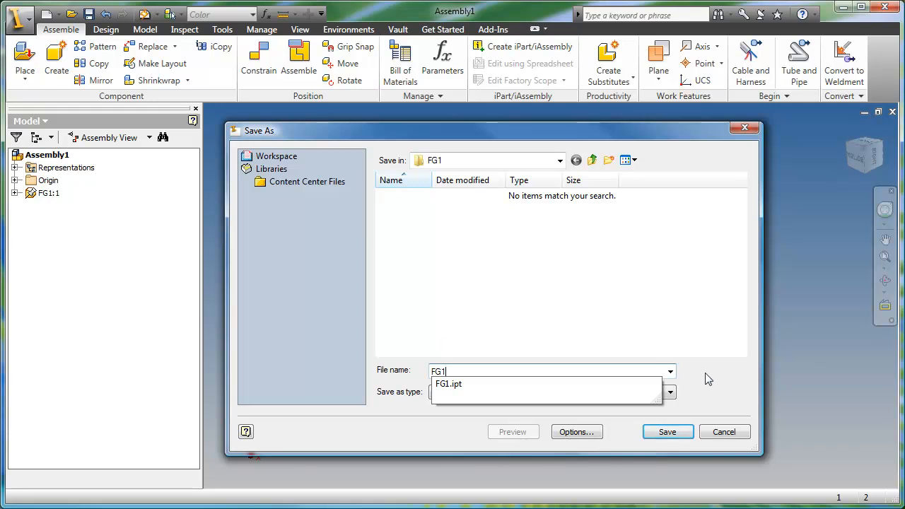
left_click(653, 430)
left_click(668, 433)
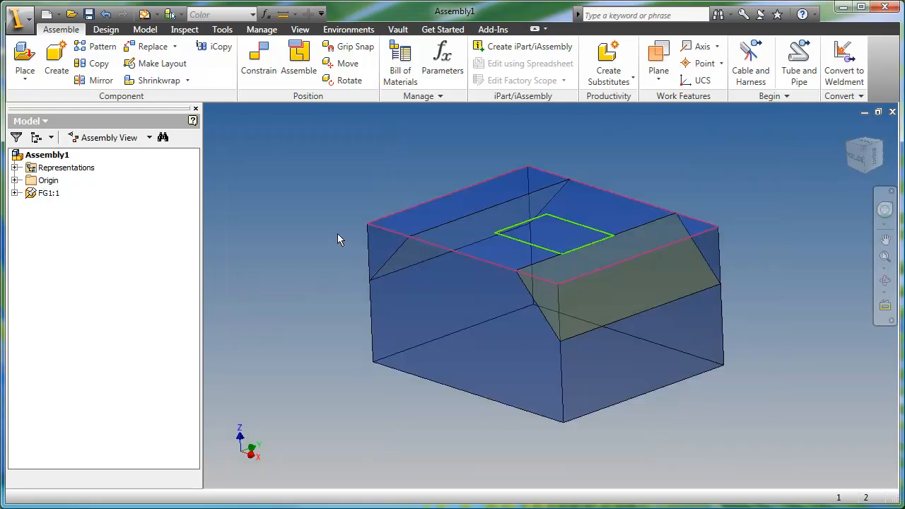
Start Insert Frame and set the member to ANSI standard, ANSI AISC (Square) - Tube family, size 2x2x1/4.
left_click(104, 30)
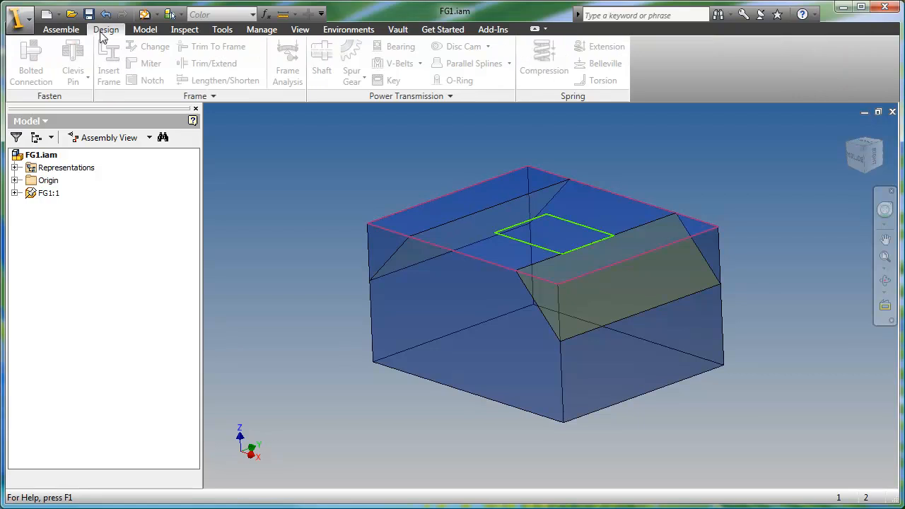
left_click(110, 73)
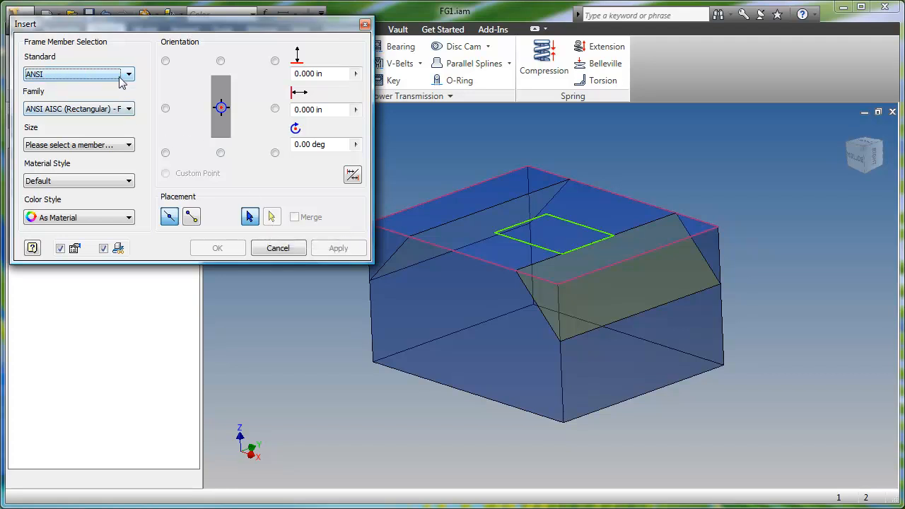
left_click(128, 74)
left_click(129, 75)
left_click(130, 109)
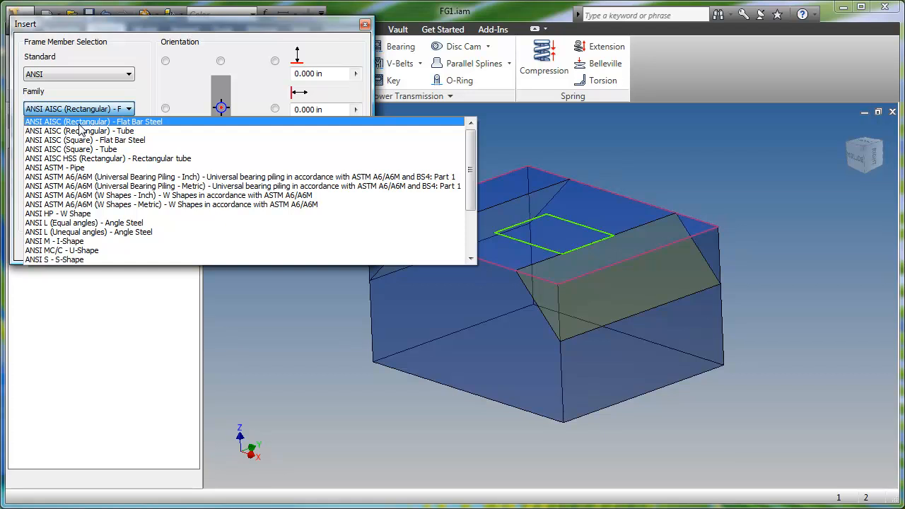
left_click(75, 150)
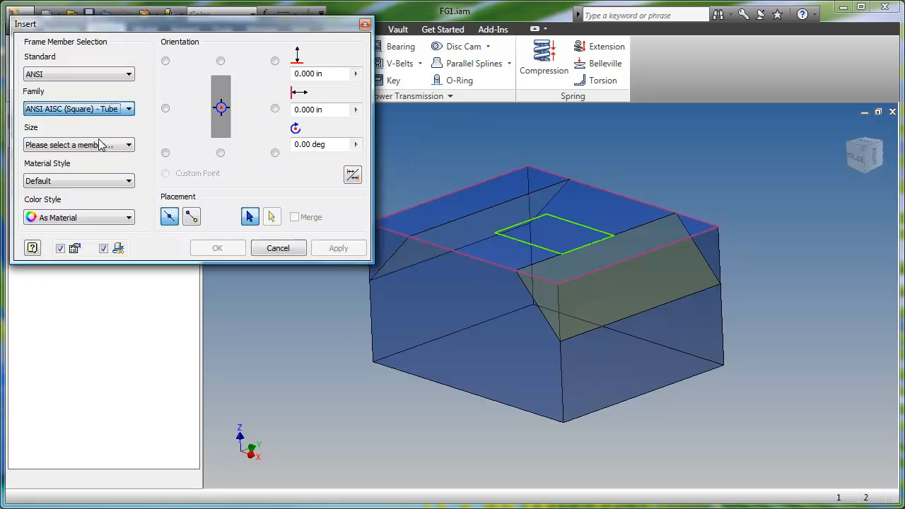
left_click(128, 145)
left_click(71, 167)
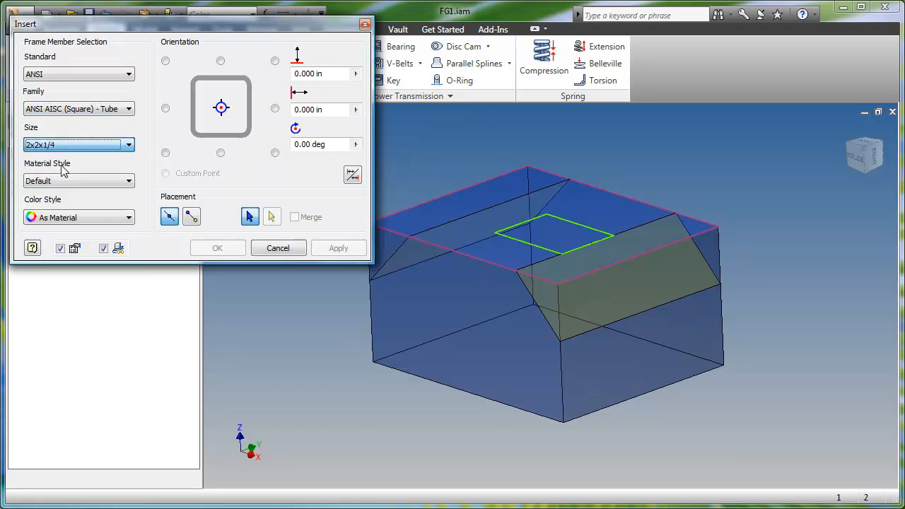
Select the block's four top edges and four vertical edges as placement lines for the tube members.
left_click(370, 328)
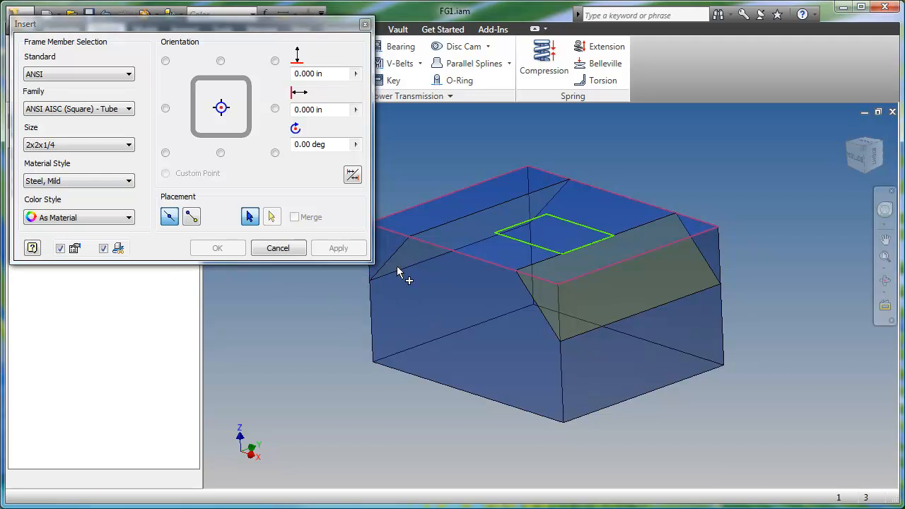
left_click(395, 215)
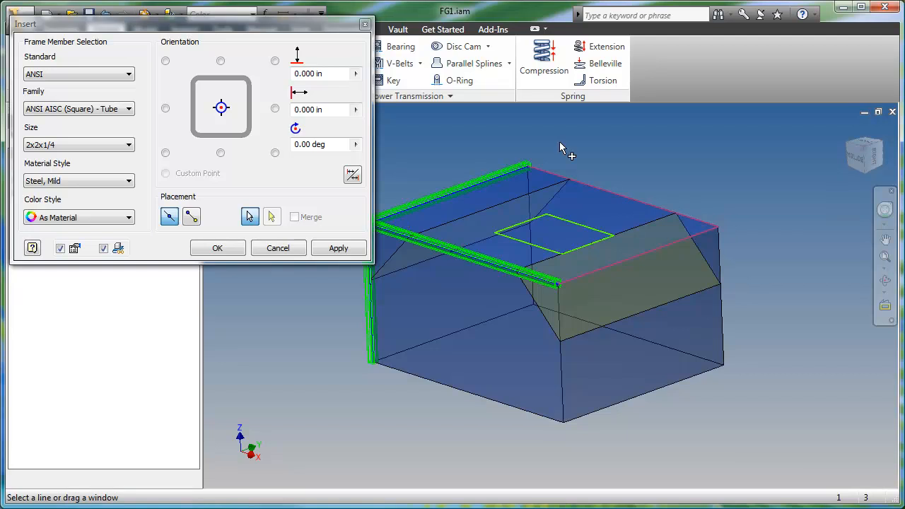
left_click(543, 175)
left_click(534, 182)
left_click(722, 249)
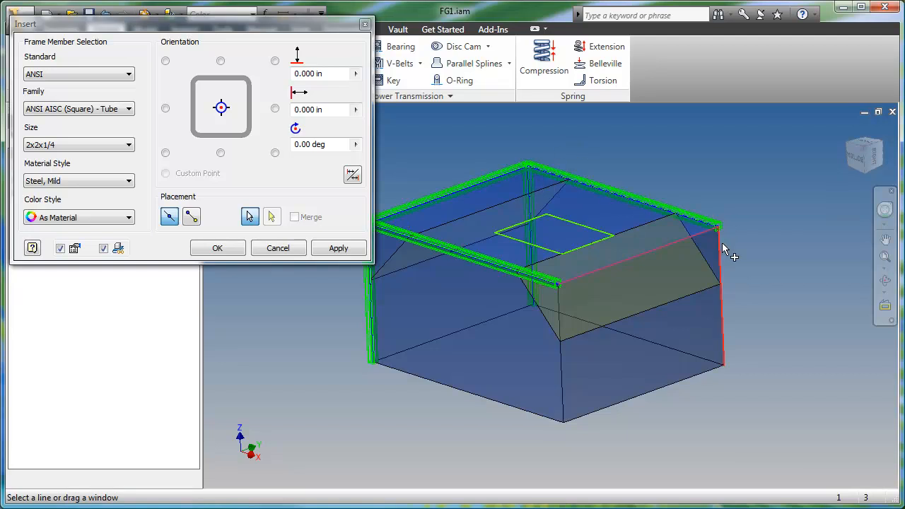
left_click(707, 231)
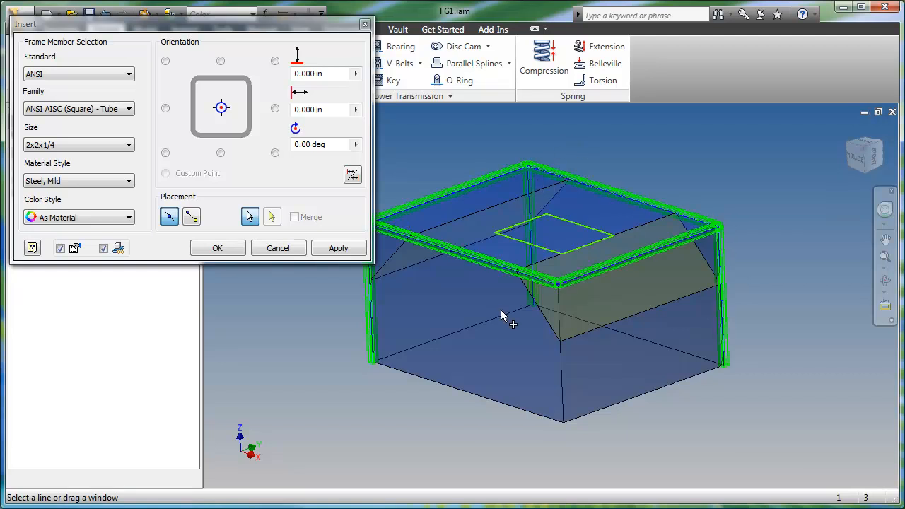
left_click(555, 320)
Add the diagonal edges at the block's four upper corners as placement lines for the brace members.
left_click(551, 324)
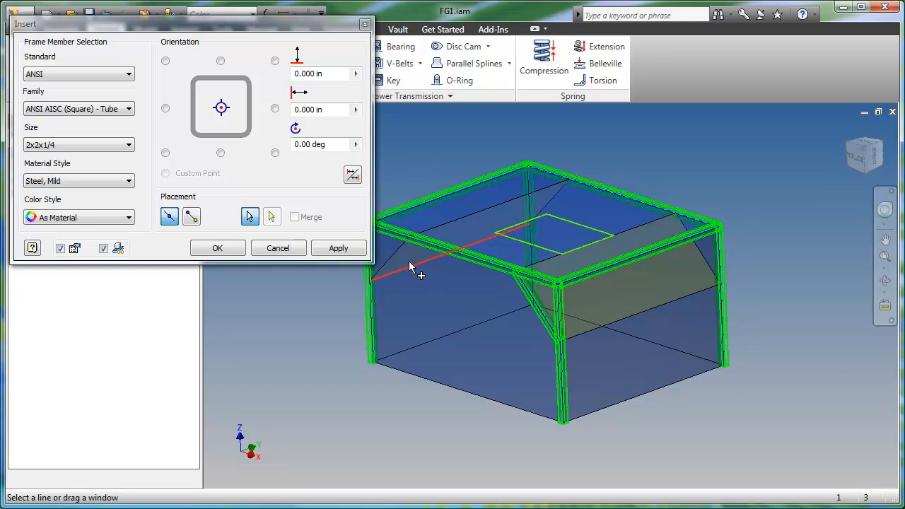
left_click(396, 252)
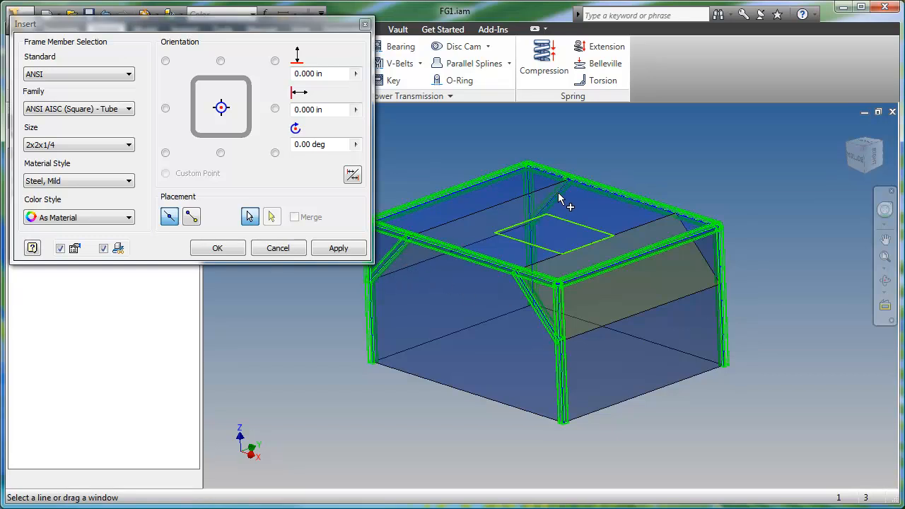
left_click(708, 270)
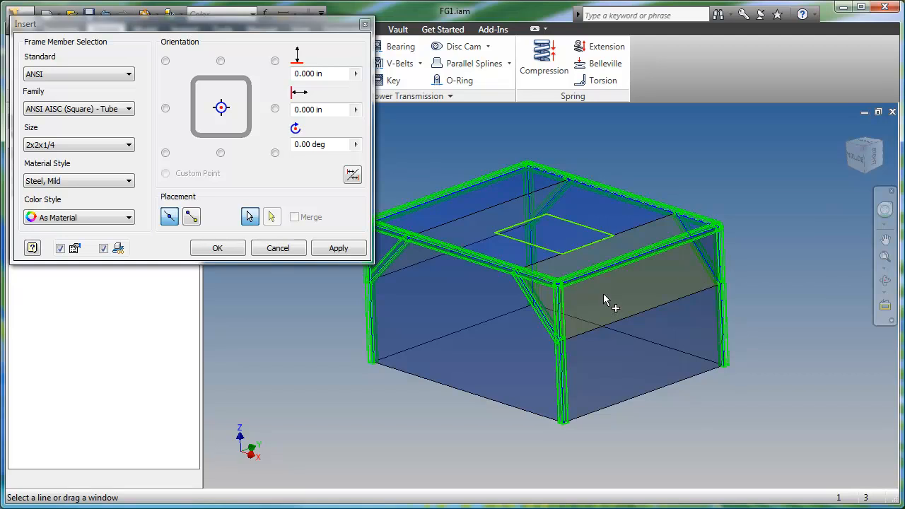
Set the tube members' anchor point to the lower-right corner of the profile and apply the insertion.
middle_click_drag(465, 340, 542, 341)
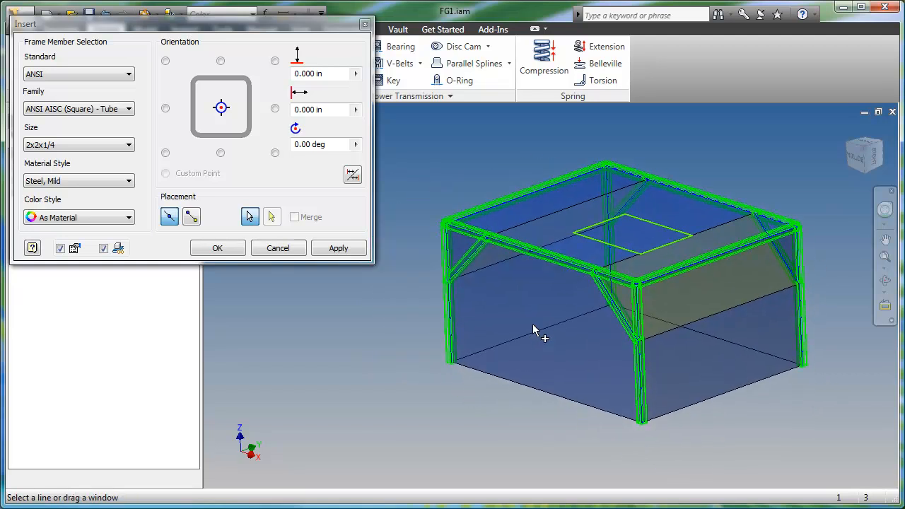
left_click(166, 153)
left_click(275, 153)
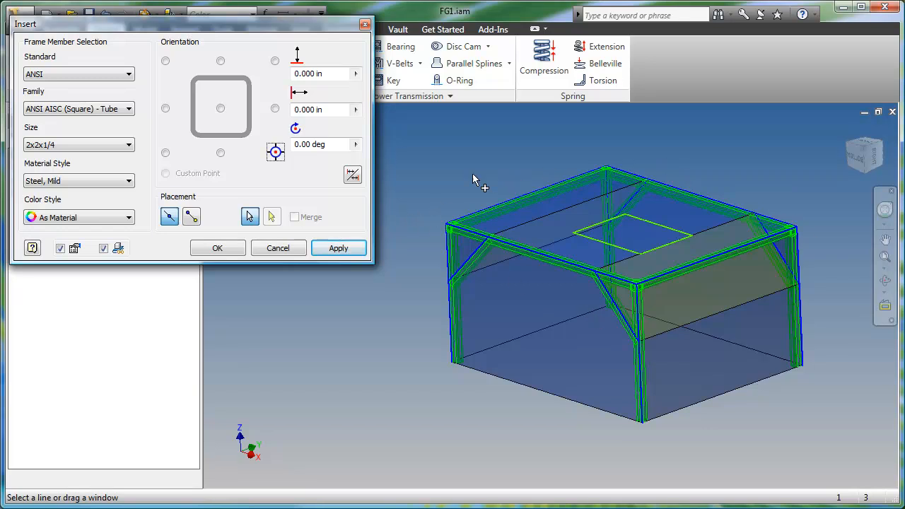
left_click(333, 248)
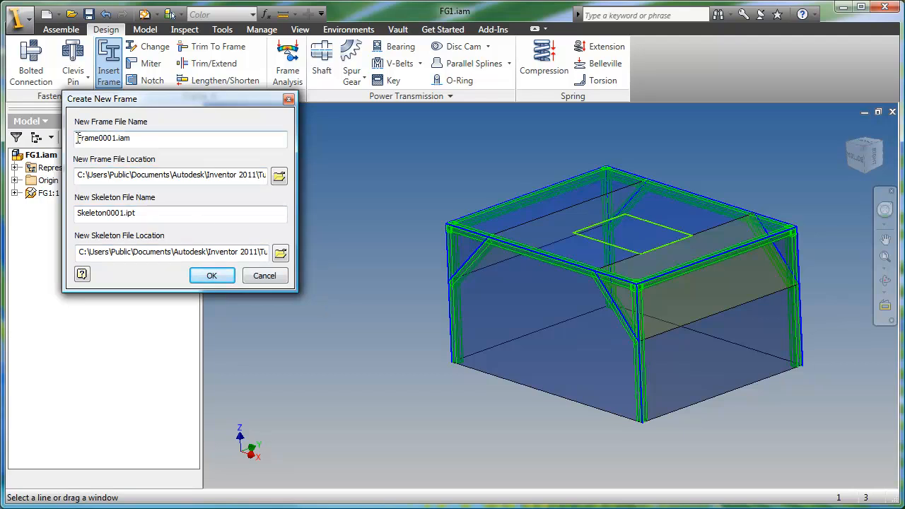
Name the new frame file FG1 - Frame0001.iam and the skeleton file FG1 - Skeleton0001.ipt, and accept them.
type("FG")
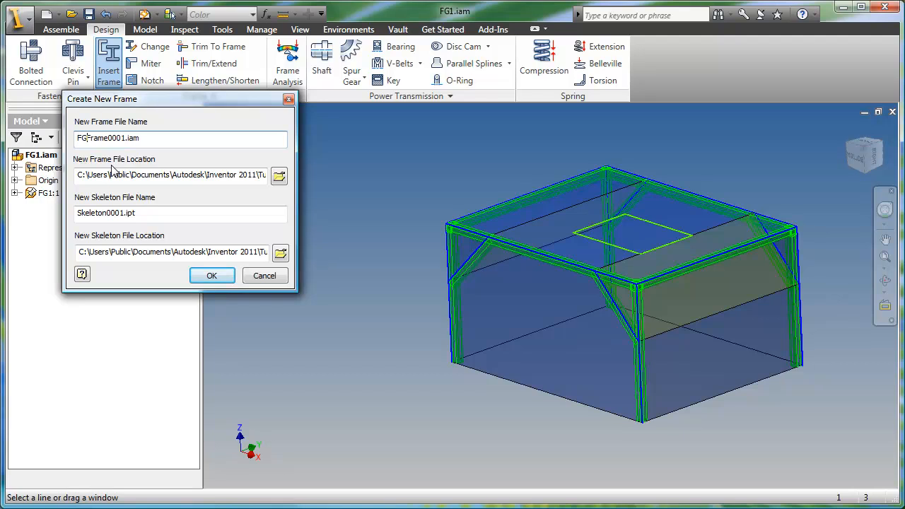
type("1 -")
left_click_drag(98, 138, 142, 139)
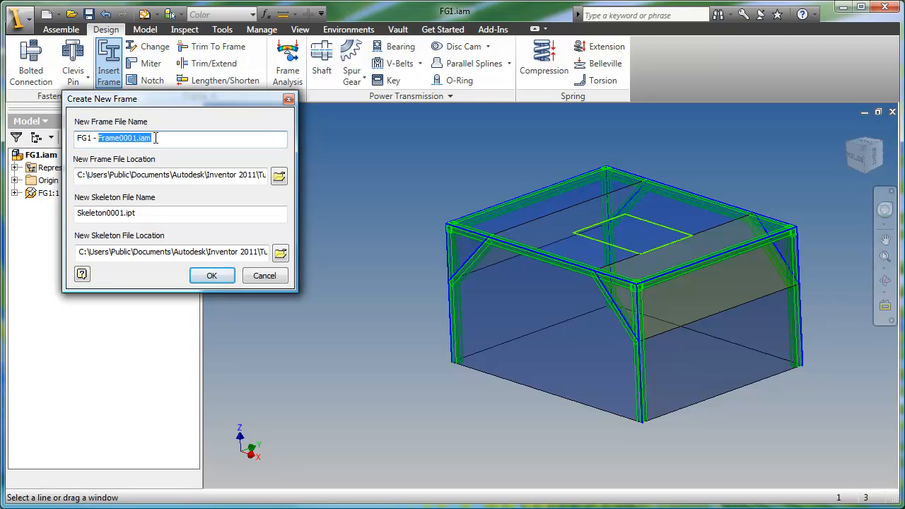
left_click_drag(90, 137, 71, 139)
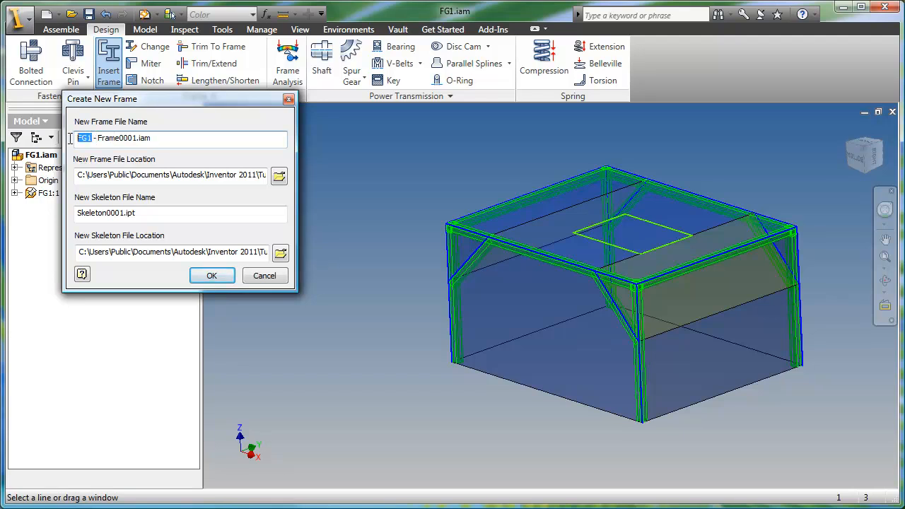
left_click(80, 213)
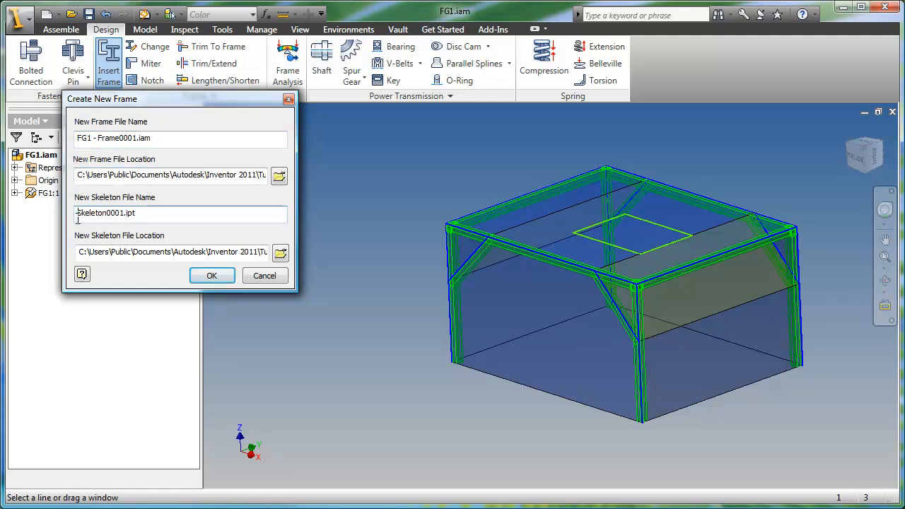
type("FG1 -")
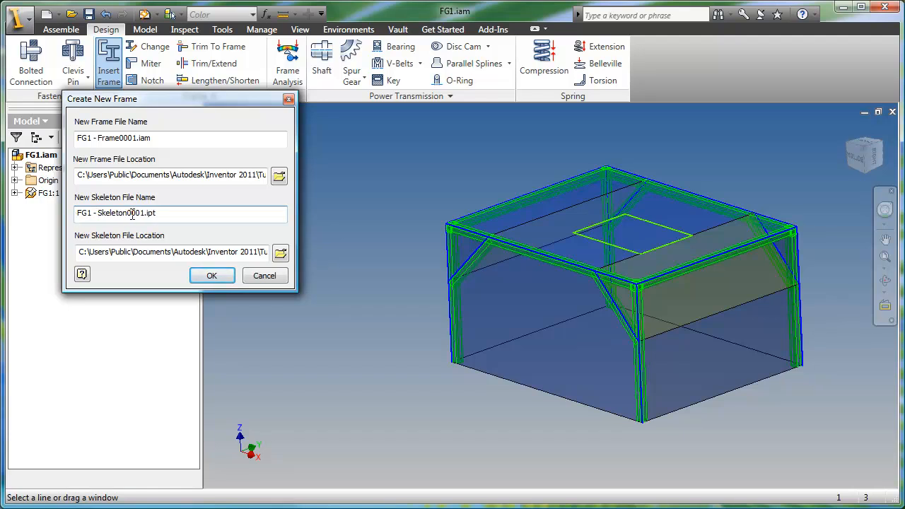
left_click(212, 276)
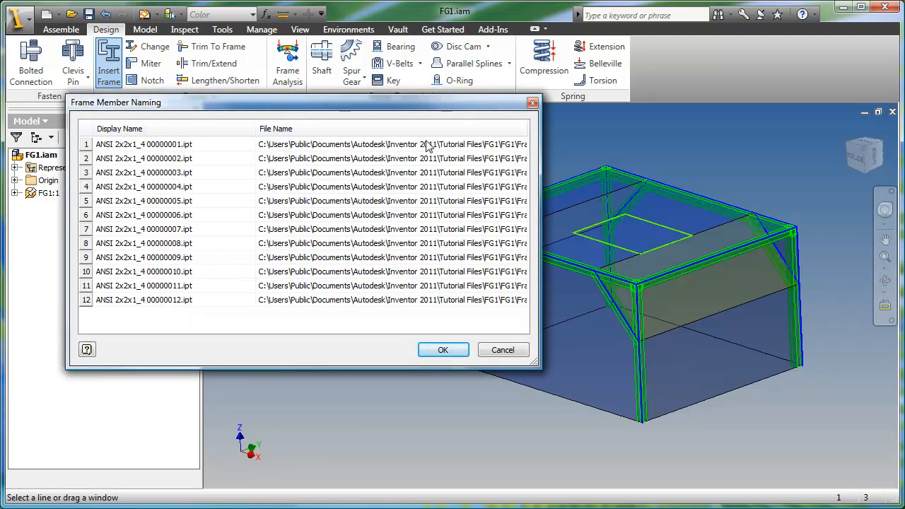
Save the tube member files in the FG1 folder with the prefix "FG1 - " before their ANSI 2x2x1_4 names.
left_click(511, 146)
left_click(521, 145)
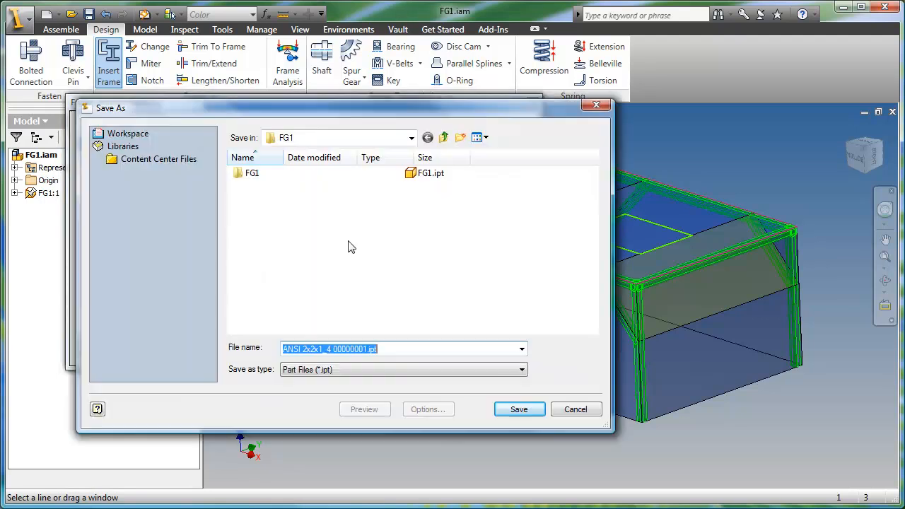
left_click(283, 349)
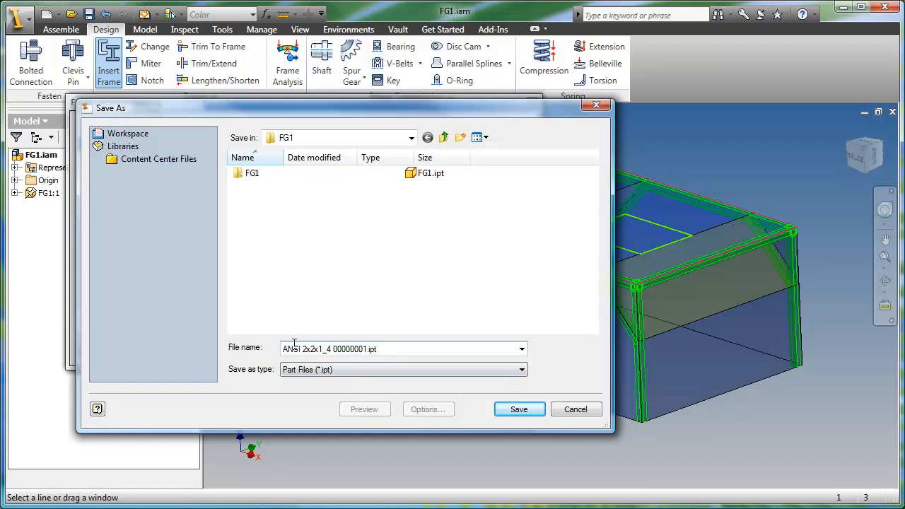
type("FG -")
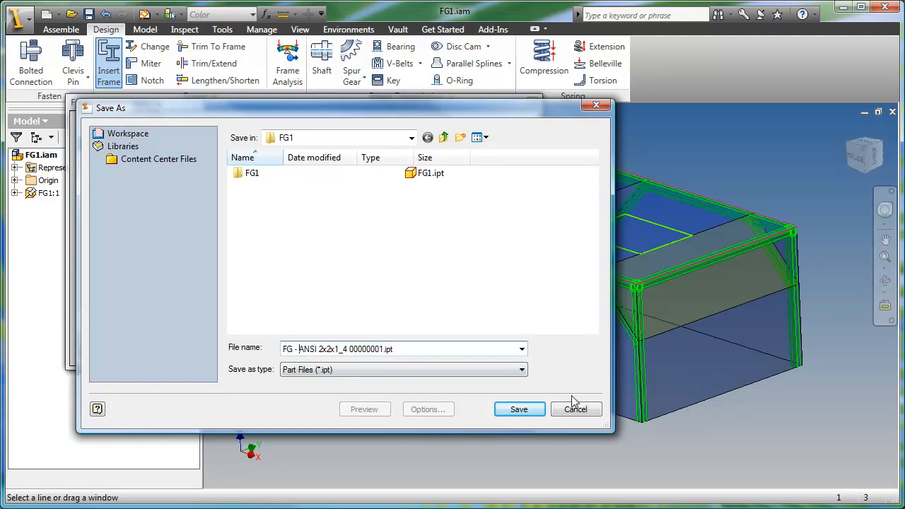
left_click(519, 408)
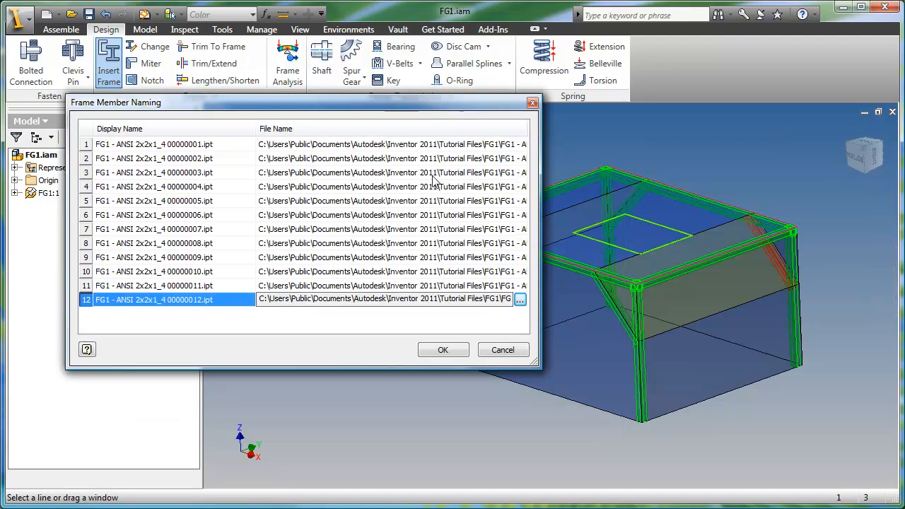
Widen the member naming window and file name column to show full paths, and accept the names to generate the tubes.
left_click_drag(536, 367, 650, 363)
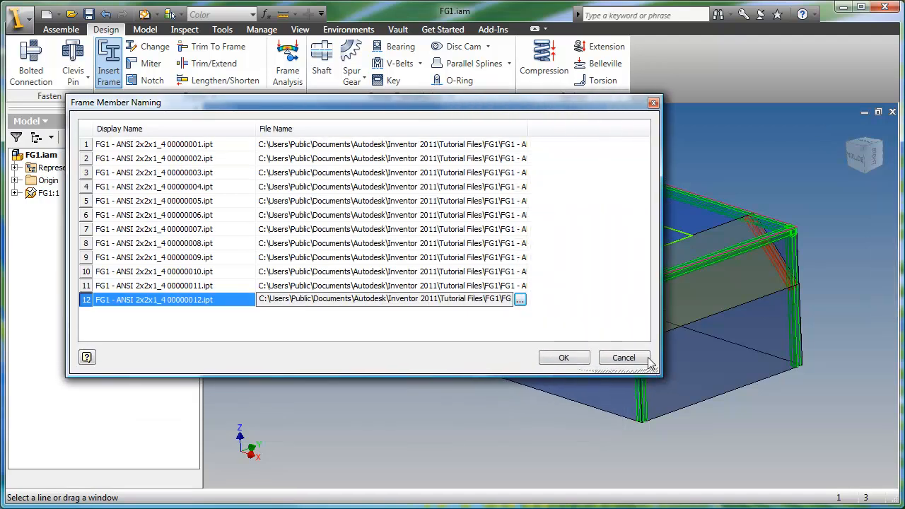
left_click_drag(529, 125, 641, 130)
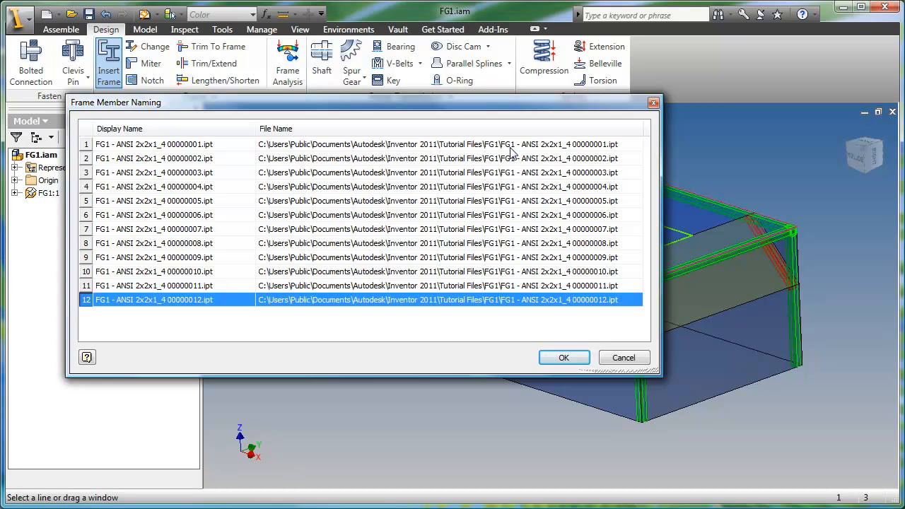
left_click(558, 358)
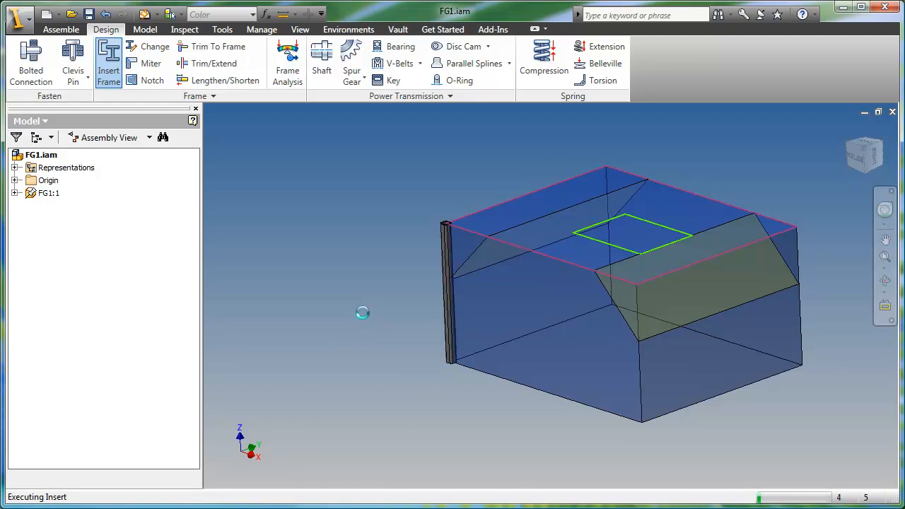
Select the four sides of the small sketched rectangle on the block's top face as placement lines.
left_click(597, 230)
left_click(651, 224)
left_click(668, 241)
left_click(601, 222)
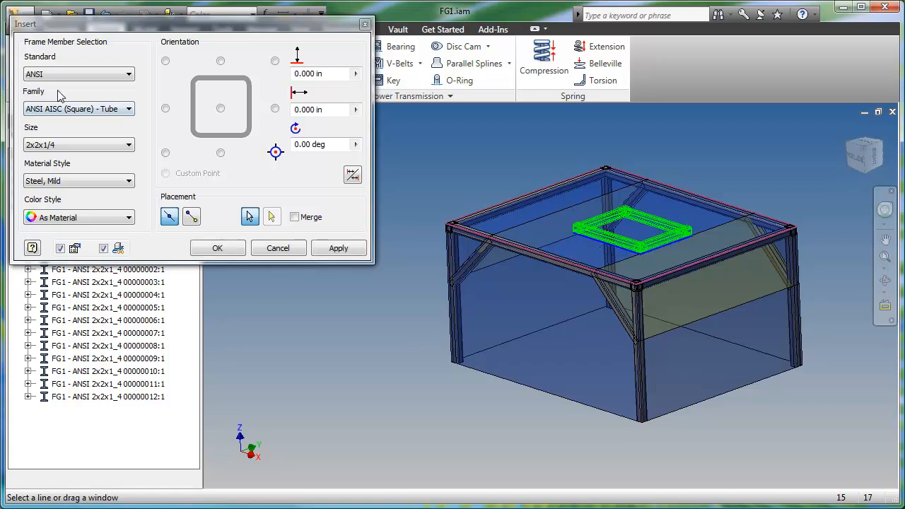
Change the member family to ANSI L (Equal angles) - Angle Steel and the size to L 2 x 2 x 1/4.
left_click(125, 108)
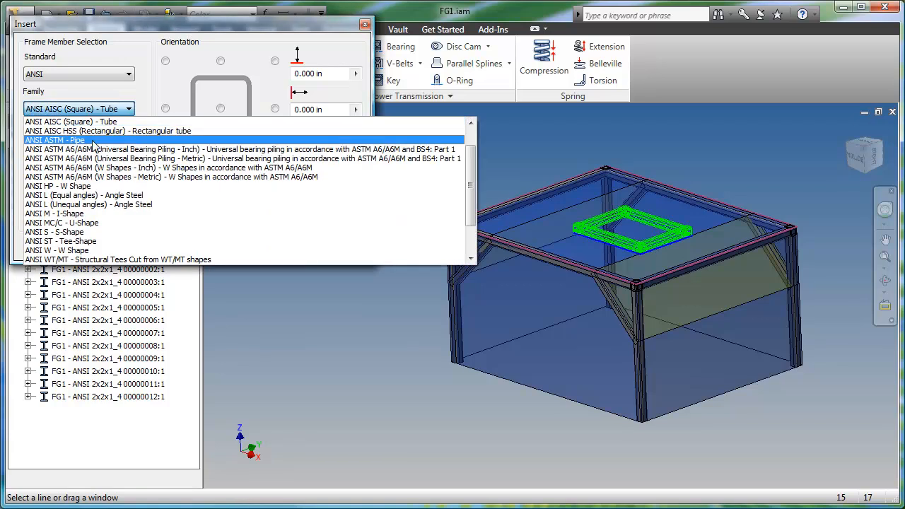
left_click(73, 195)
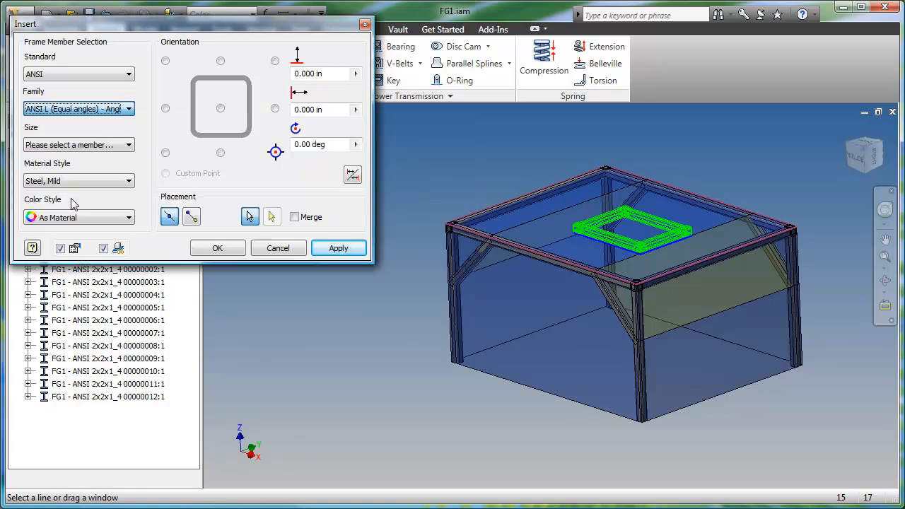
left_click(128, 145)
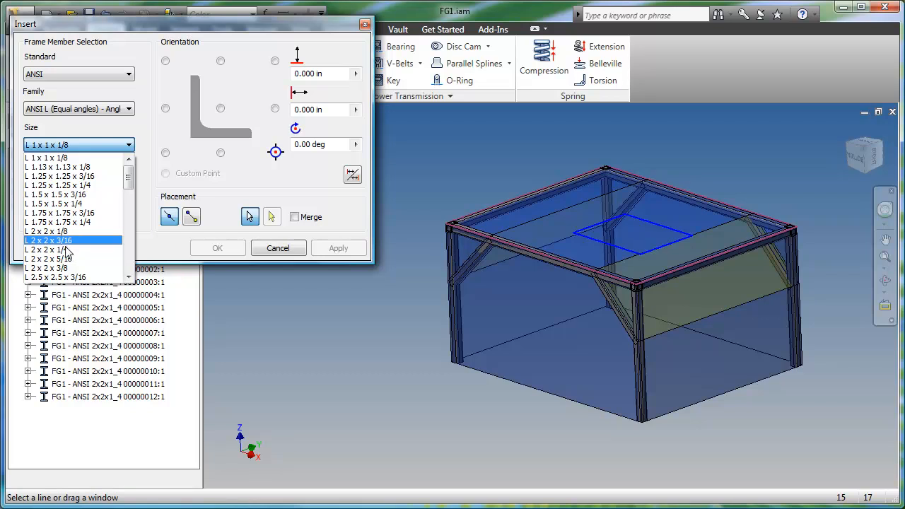
left_click(62, 252)
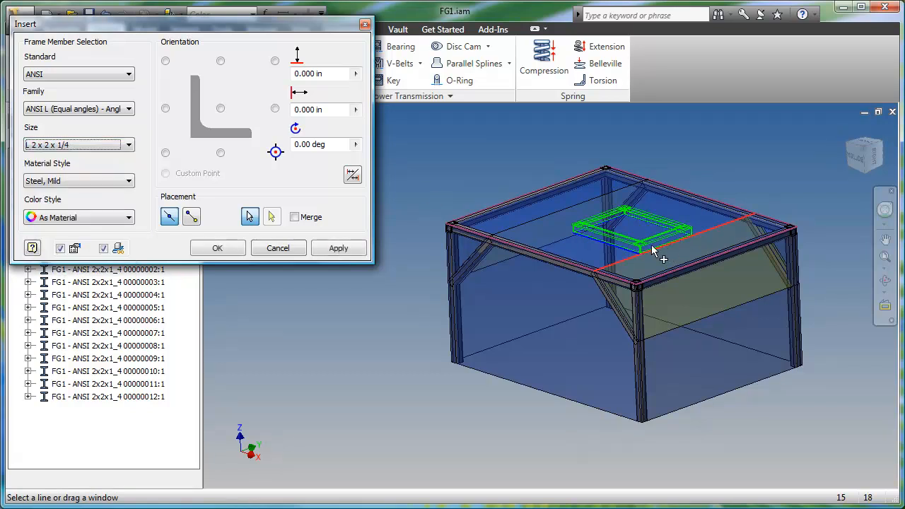
Set the angle members' anchor point to the lower-left corner of the profile and confirm the insertion.
scroll(540, 277, "up", 6)
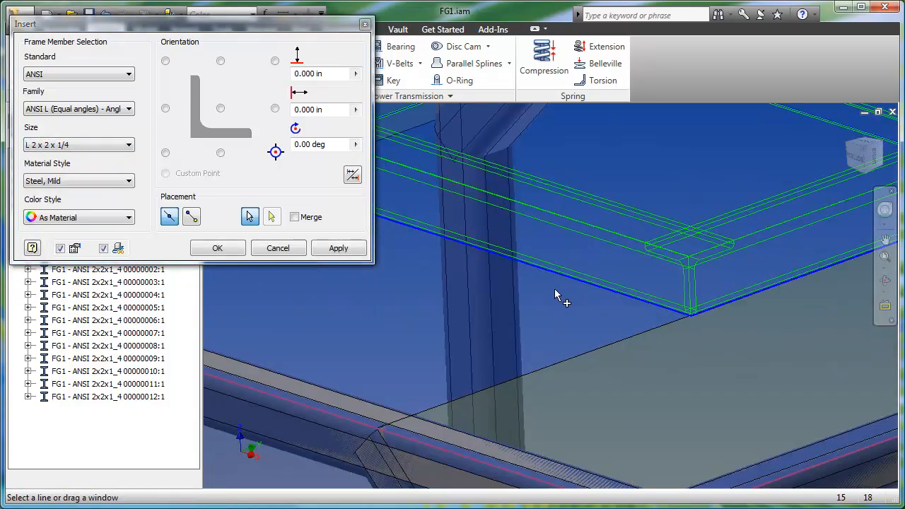
left_click(166, 152)
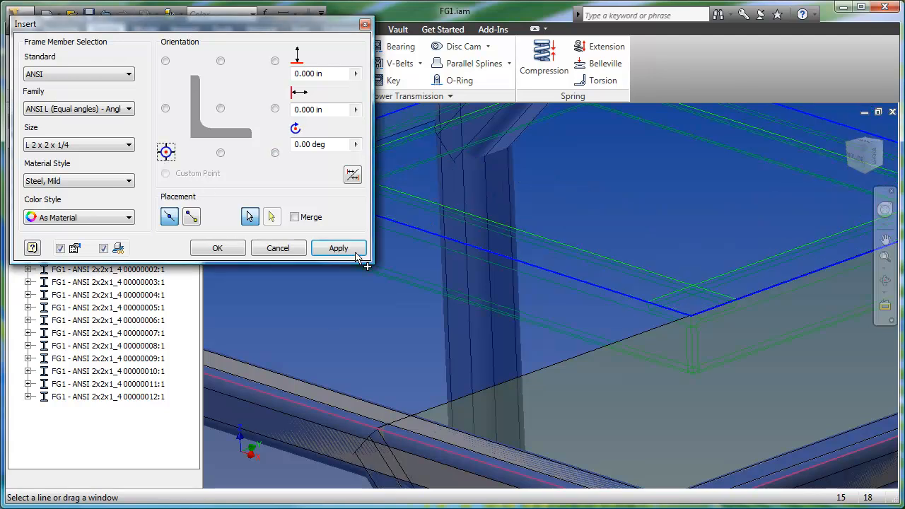
scroll(654, 321, "down", 5)
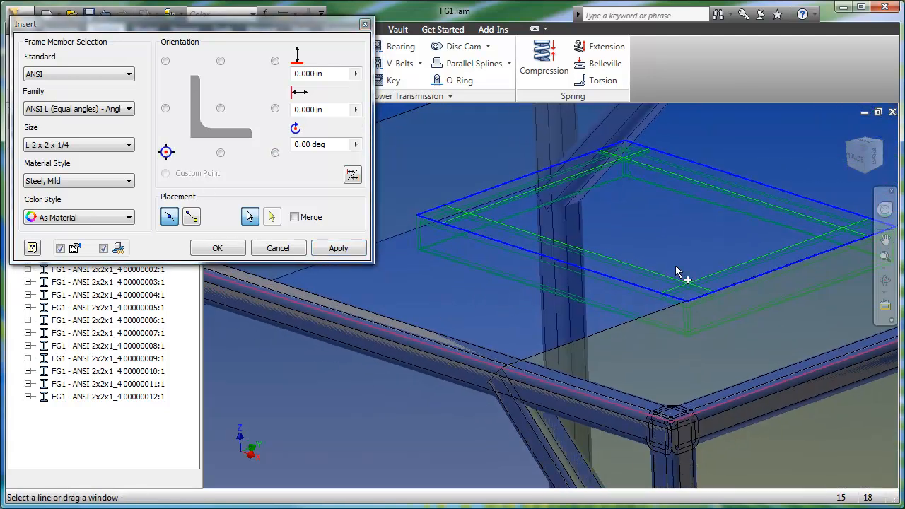
left_click(318, 251)
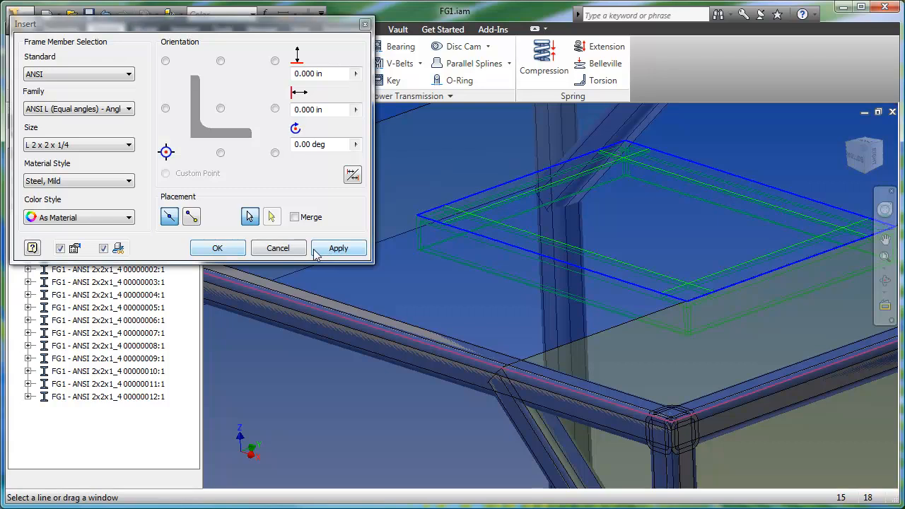
left_click(218, 248)
Save the first angle member in the FG1 folder as FG1 - ANSI L 2 x 2 x 1_4 00000013.ipt.
left_click_drag(523, 126, 619, 128)
left_click(555, 145)
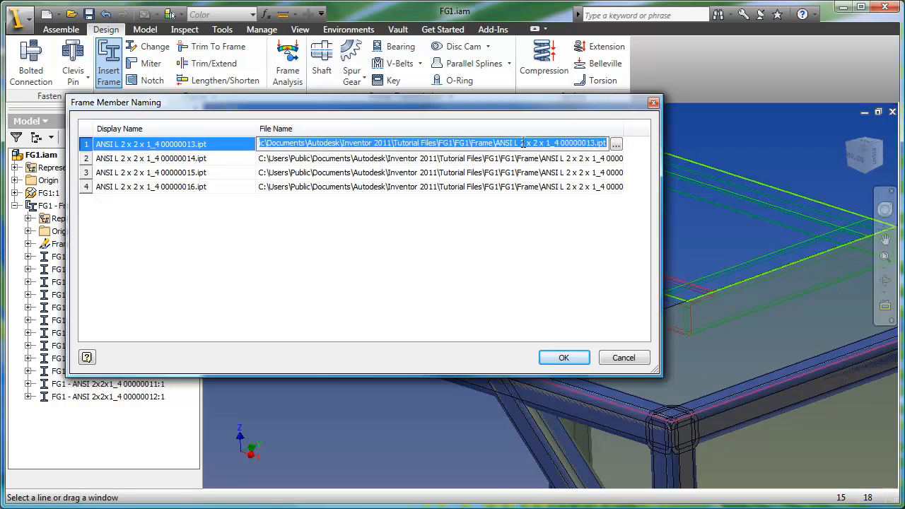
left_click_drag(497, 143, 573, 144)
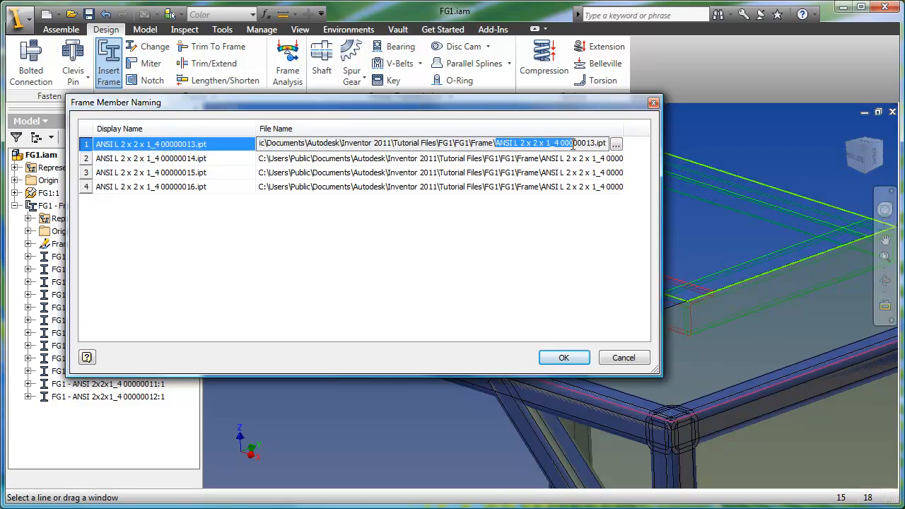
left_click(617, 144)
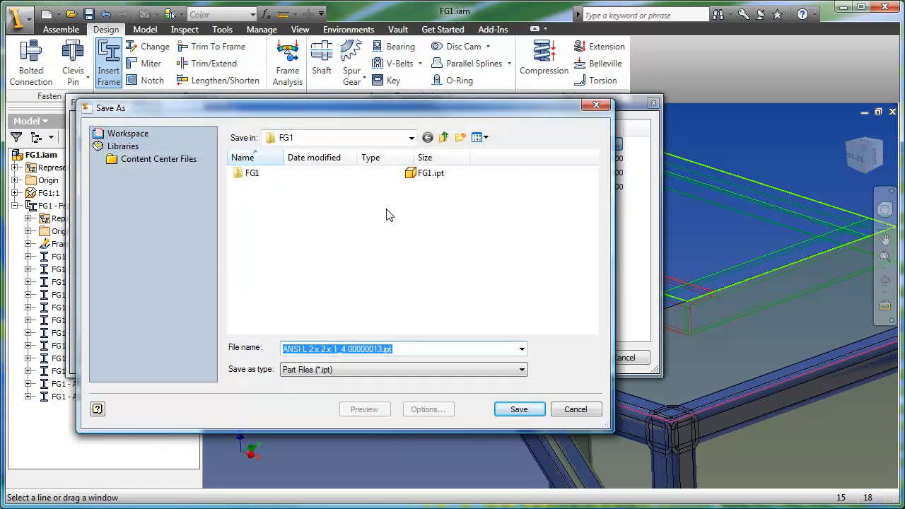
left_click(282, 350)
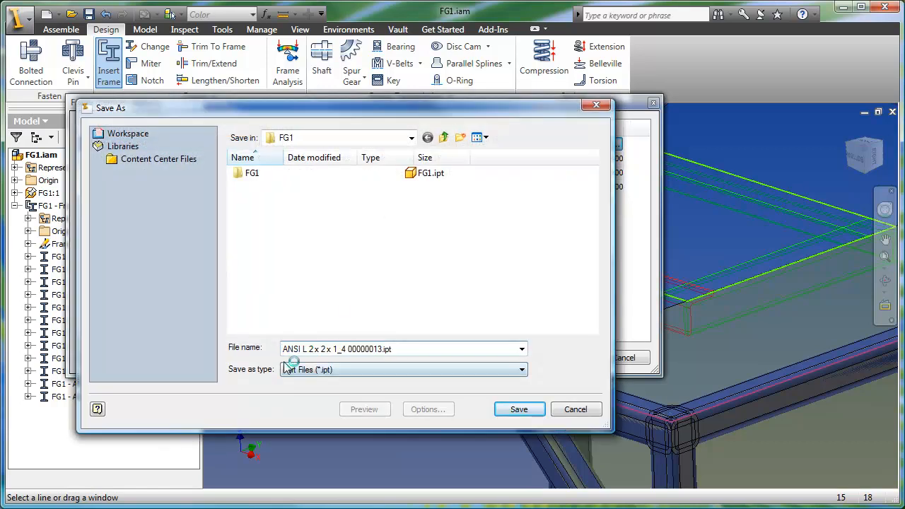
type("FG1 -")
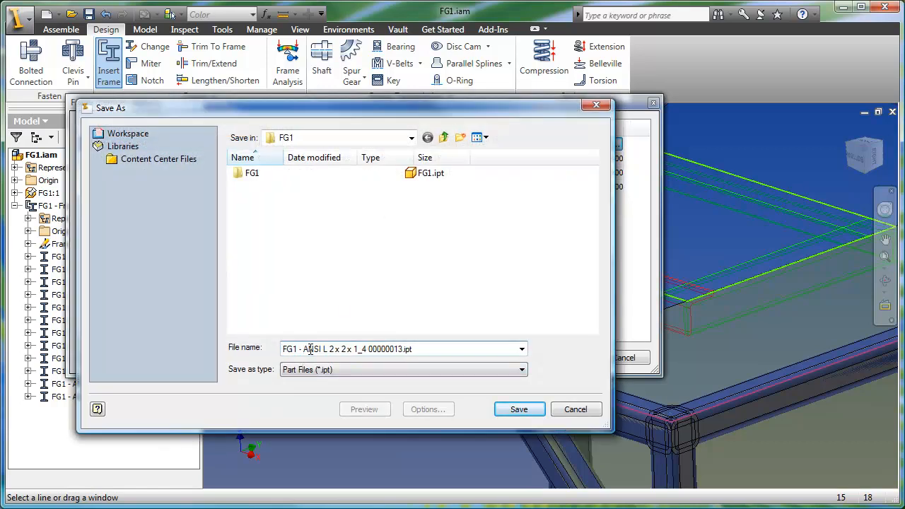
left_click(532, 415)
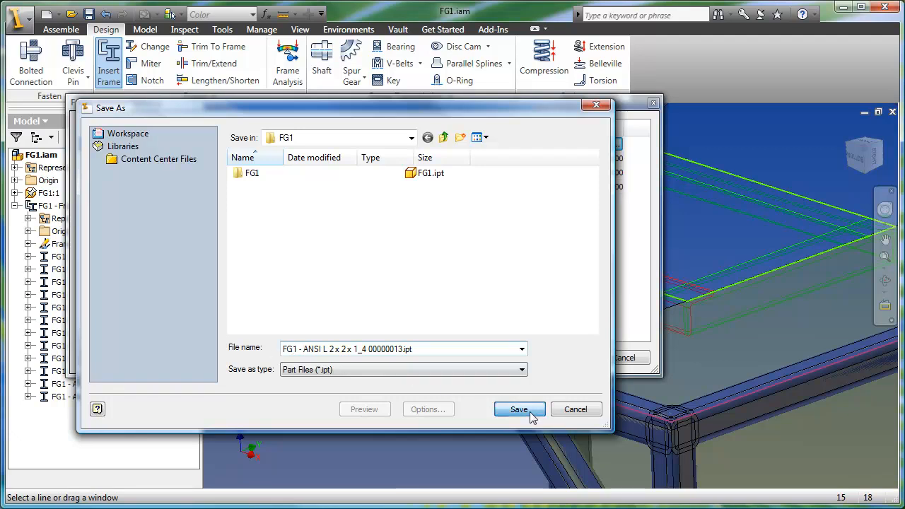
Save the second angle member in the FG1 folder as FG1 - ANSI L 2 x 2 x 1_4 00000014.ipt.
left_click(617, 158)
left_click(617, 158)
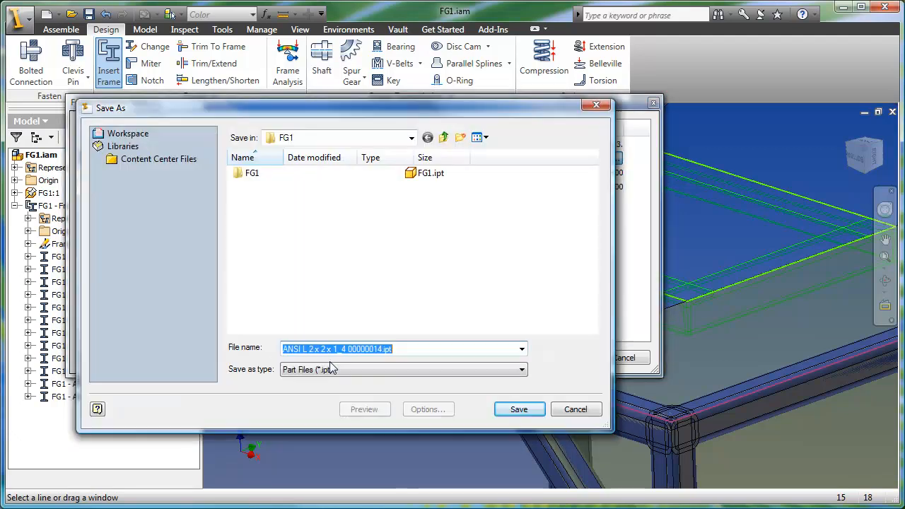
left_click(283, 350)
type("FG1 -")
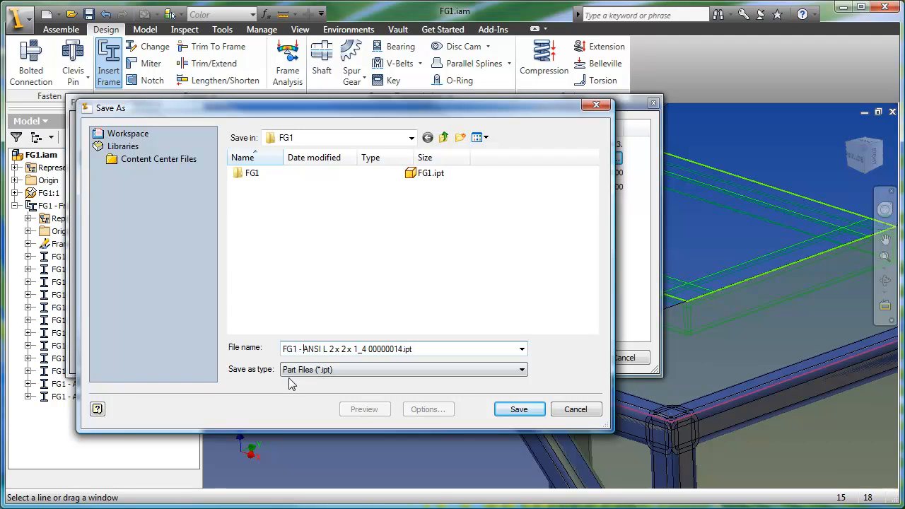
left_click(519, 410)
Save the third angle member in the FG1 folder as FG1 - ANSI L 2 x 2 x 1_4 00000015.ipt.
left_click(615, 172)
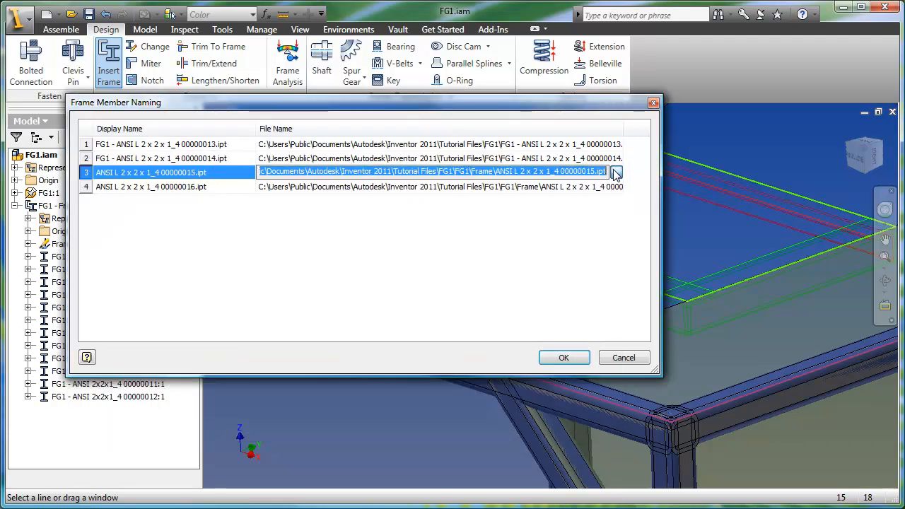
left_click(617, 173)
left_click(283, 349)
type("FG1 -")
left_click(519, 410)
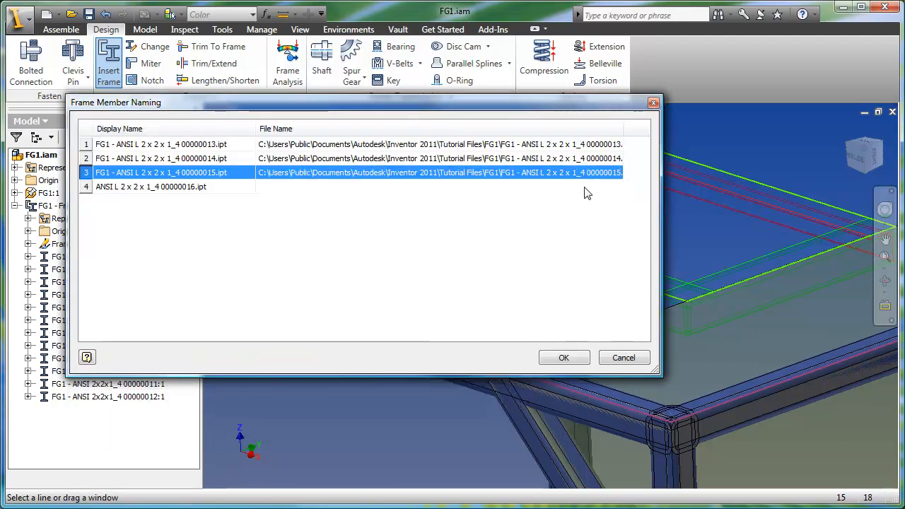
Save the fourth angle member as FG1 - ANSI L 2 x 2 x 1_4 00000016.ipt and confirm the frame member naming.
left_click(587, 188)
left_click(617, 187)
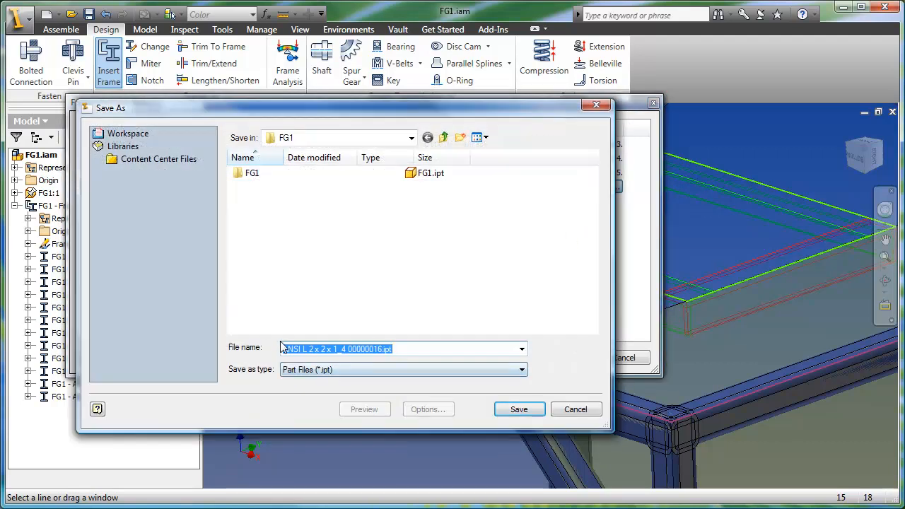
left_click(283, 348)
type("FG1 -")
left_click(521, 411)
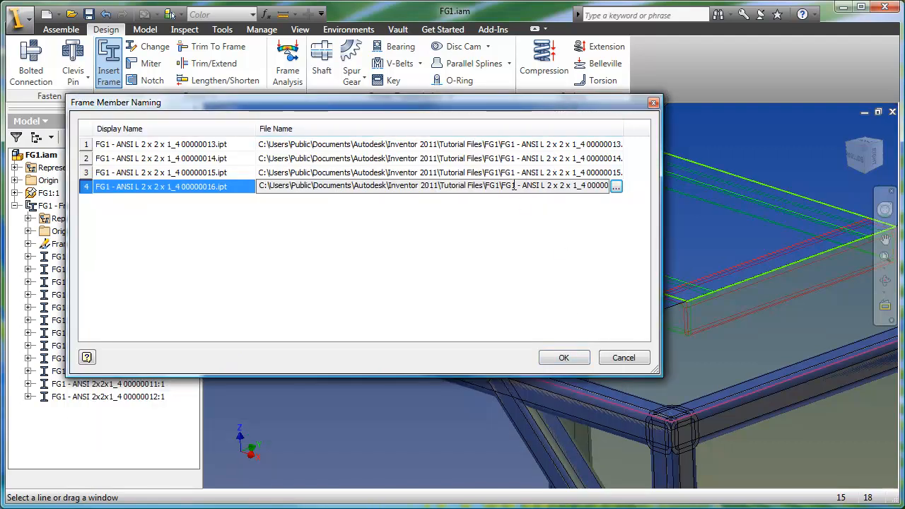
left_click(564, 357)
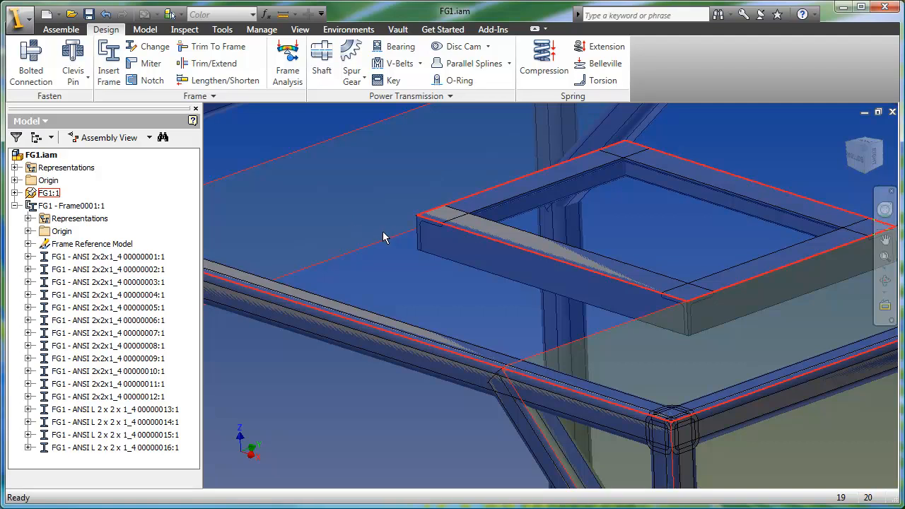
Open the assembly's bill of materials and set the FG1 part's BOM structure to Phantom.
scroll(452, 253, "up", 4)
middle_click_drag(440, 249, 468, 234)
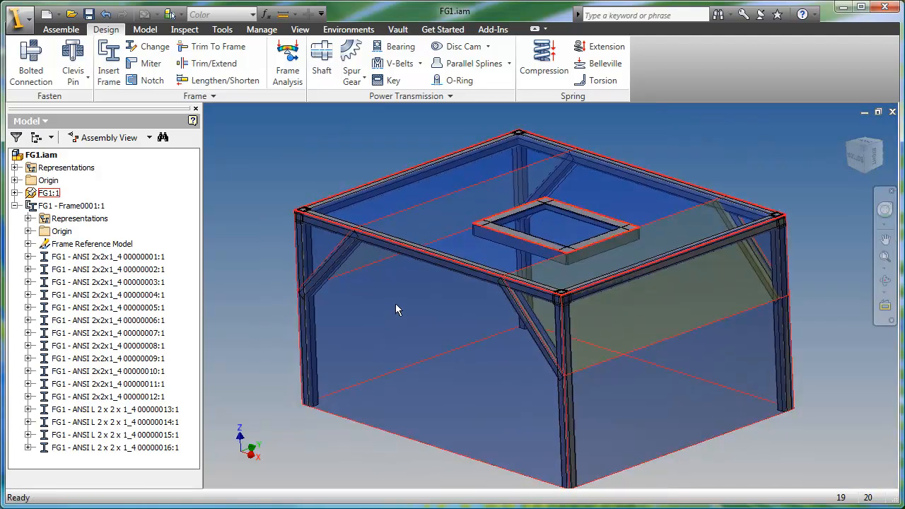
middle_click_drag(422, 297, 423, 285)
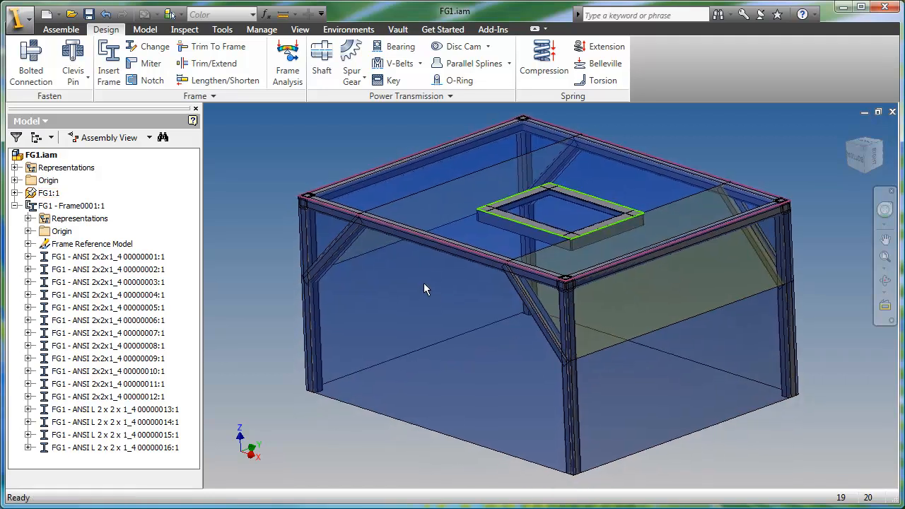
left_click(70, 30)
left_click(401, 65)
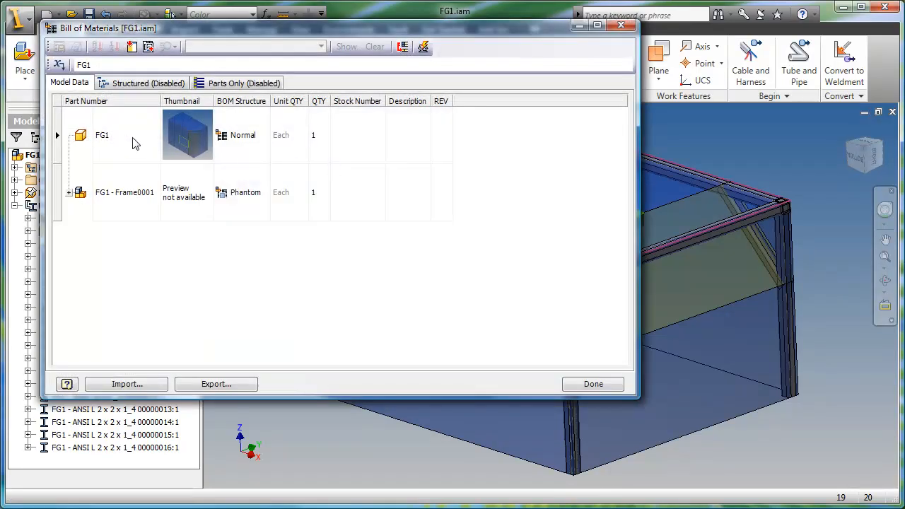
left_click(253, 146)
left_click(261, 144)
left_click(262, 136)
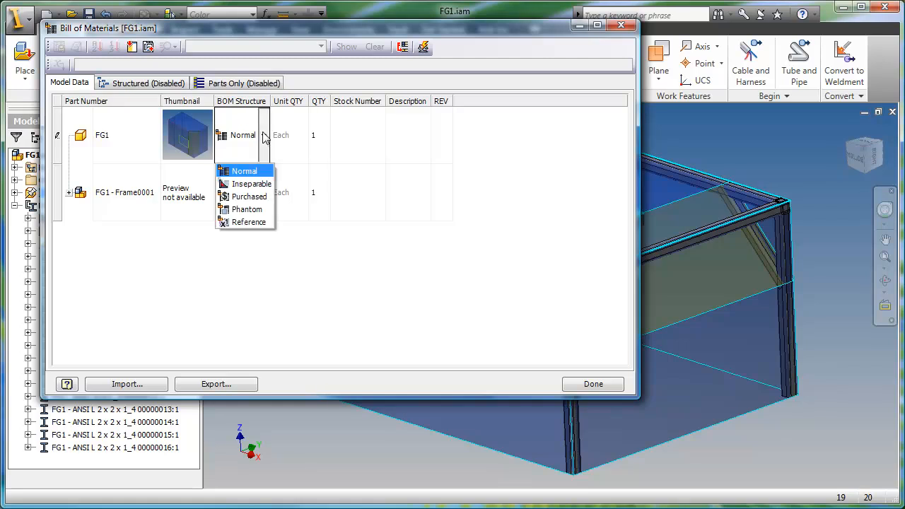
left_click(244, 210)
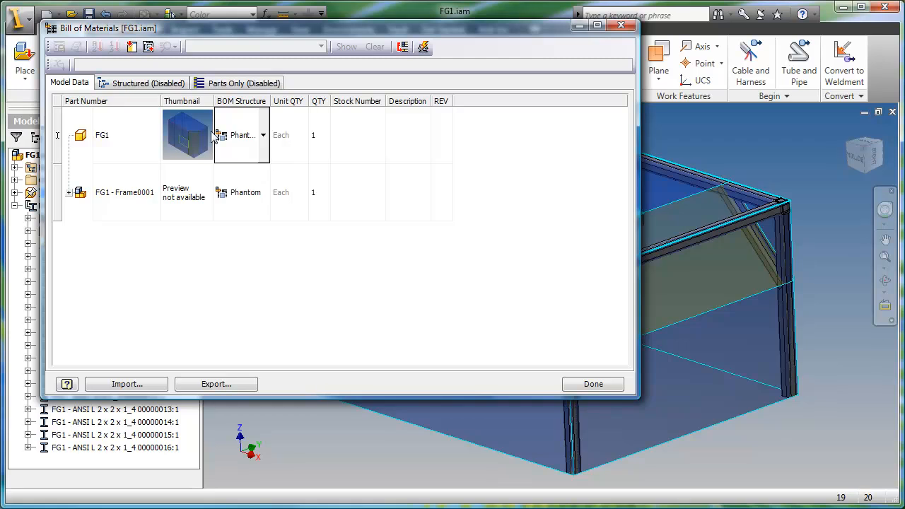
Enable the structured view of the bill of materials.
left_click(123, 88)
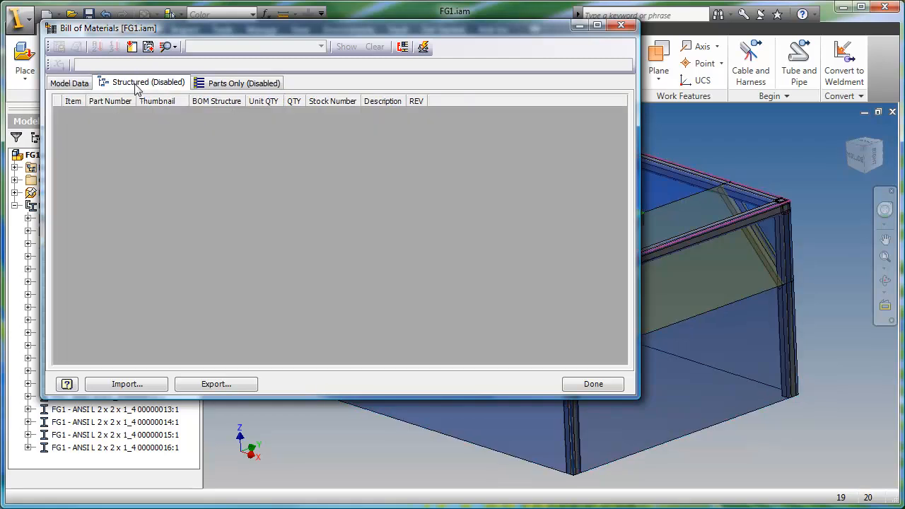
right_click(139, 87)
left_click(170, 93)
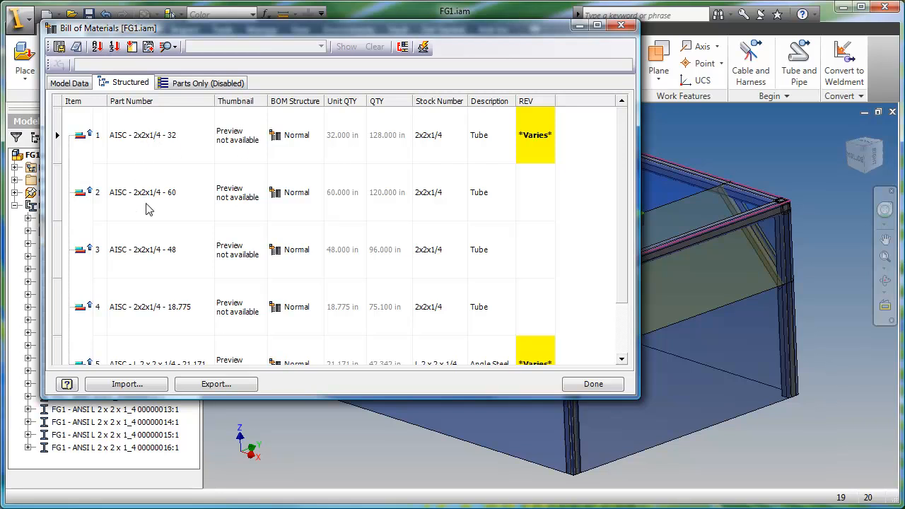
Compare the bill of materials' structured listing with its model data, including the frame subassembly's contents, and close it.
scroll(170, 206, "down", 2)
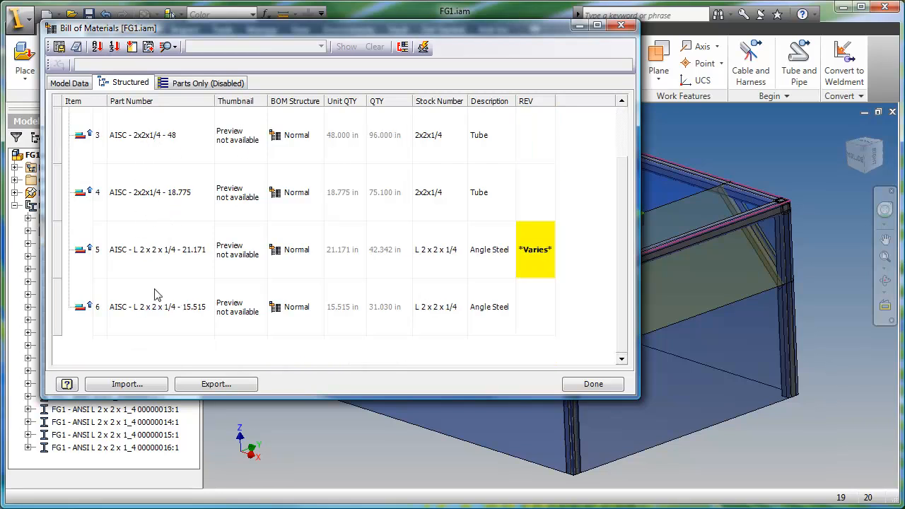
left_click(68, 83)
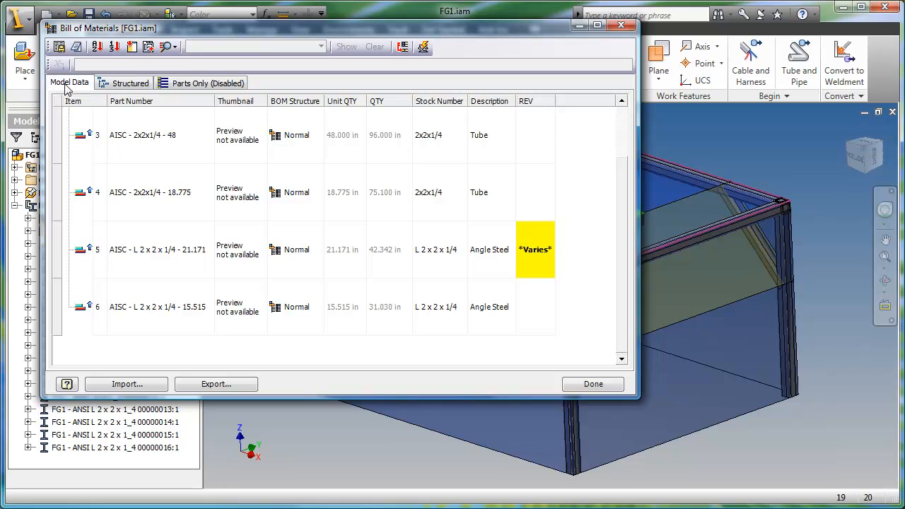
left_click(117, 84)
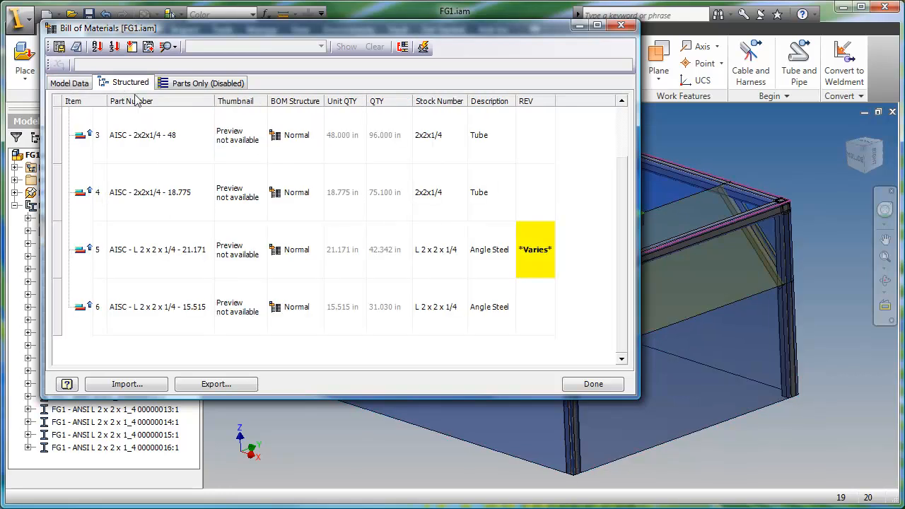
scroll(154, 290, "up", 2)
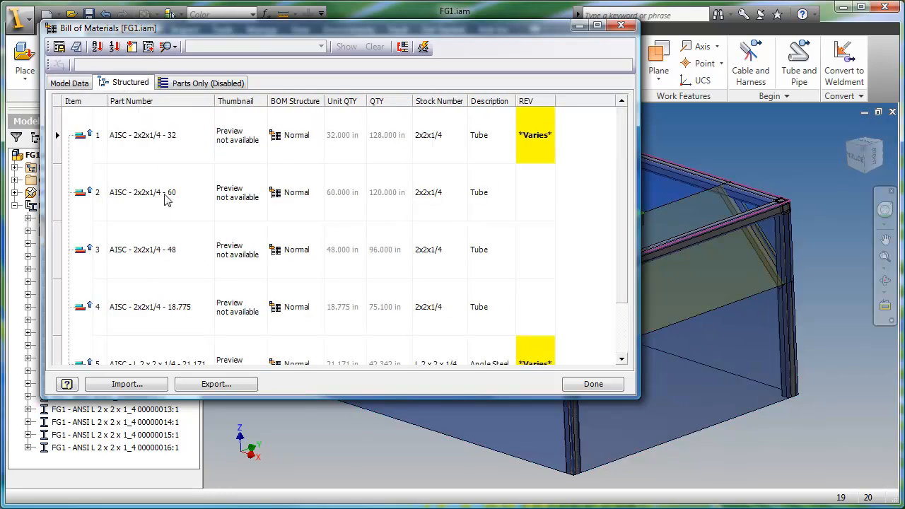
left_click(76, 86)
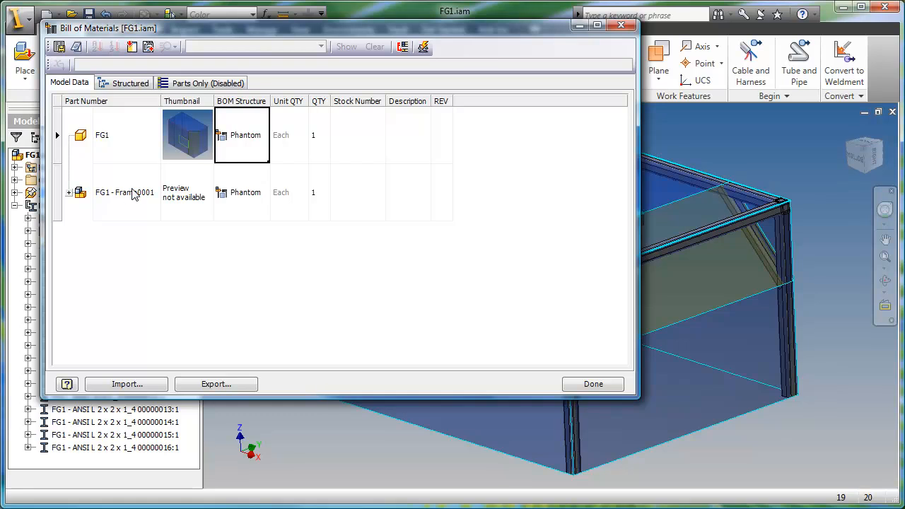
left_click(127, 85)
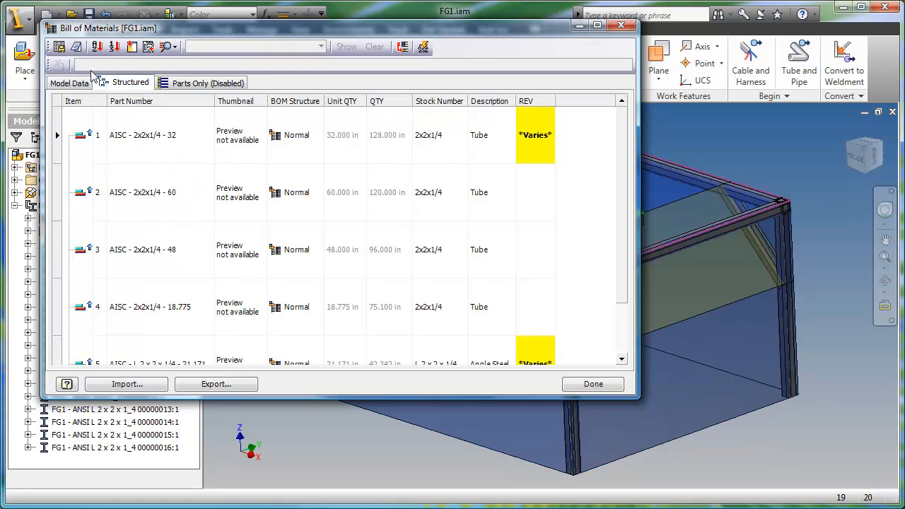
left_click(71, 83)
left_click(68, 192)
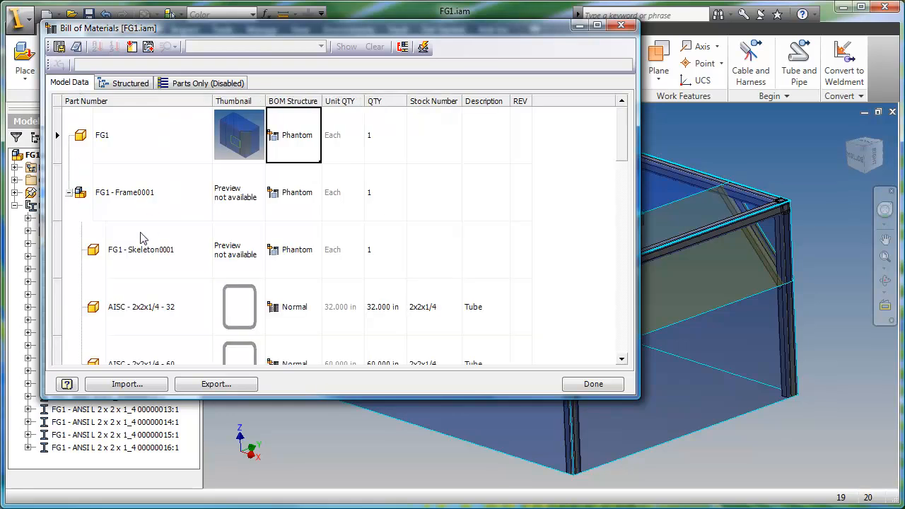
left_click(122, 84)
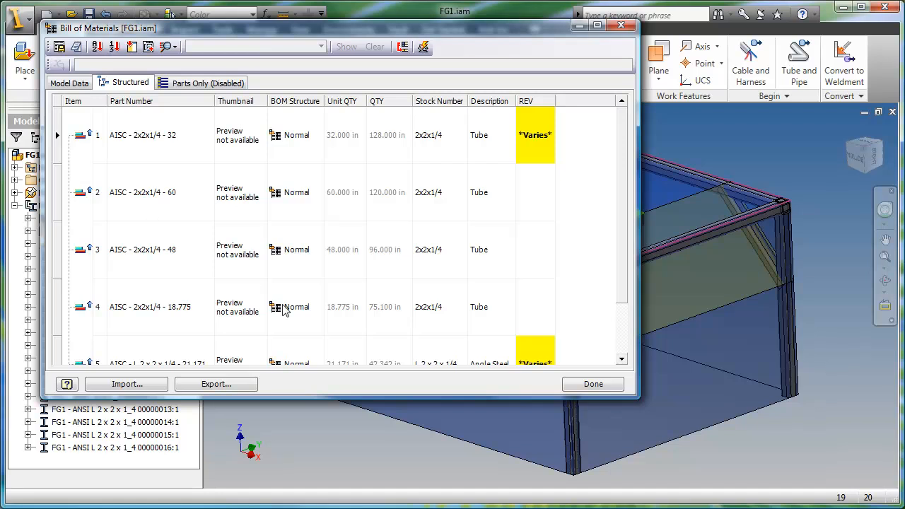
left_click(591, 383)
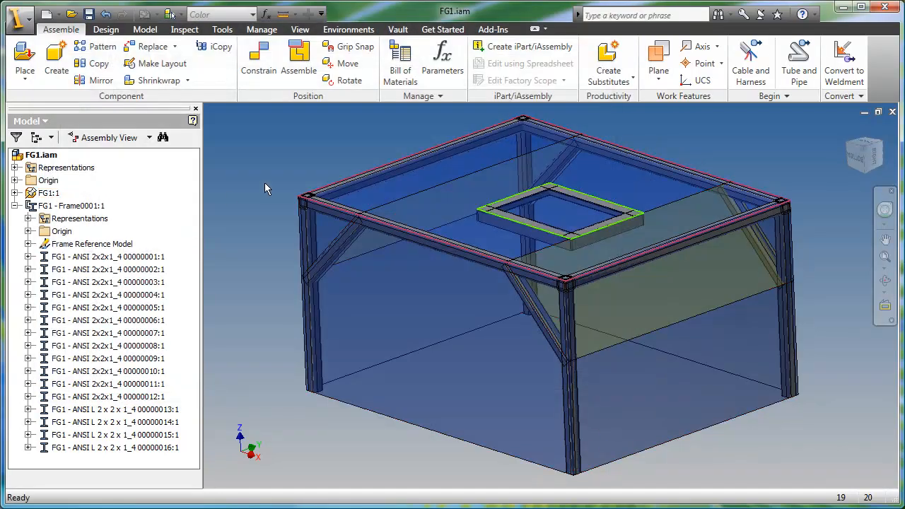
Hide the FG1 skeleton part in the assembly so only the frame members show.
right_click(375, 279)
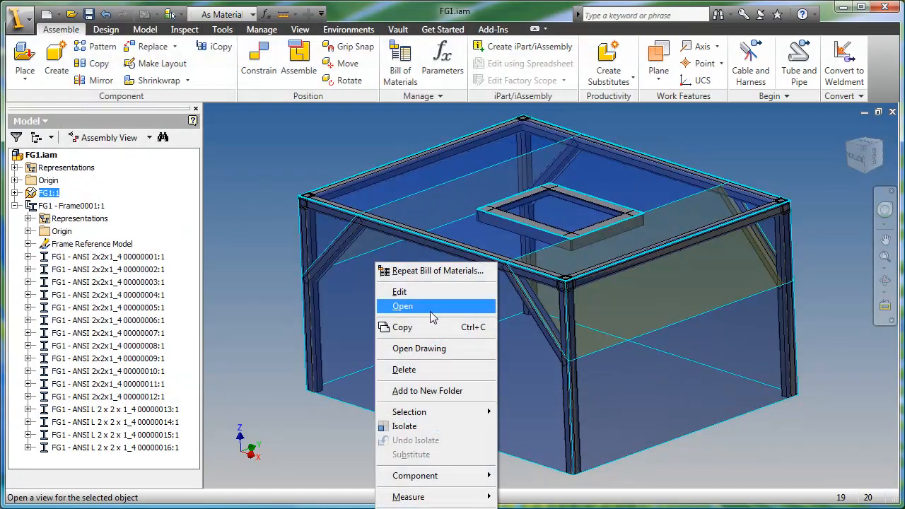
left_click(410, 508)
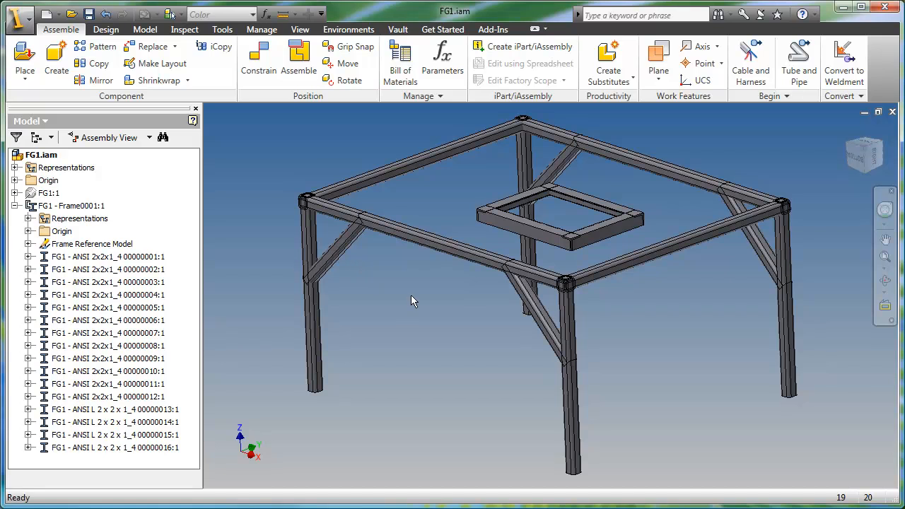
Start Trim/Extend and select the four vertical legs and the four diagonal braces as the members to cut.
left_click(104, 32)
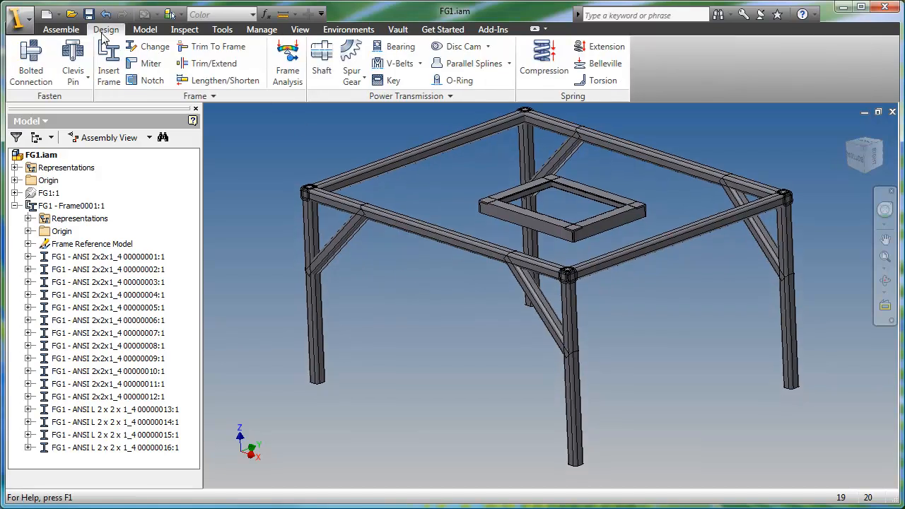
left_click(217, 65)
middle_click_drag(402, 297, 453, 340)
left_click(368, 271)
left_click(573, 184)
left_click(611, 192)
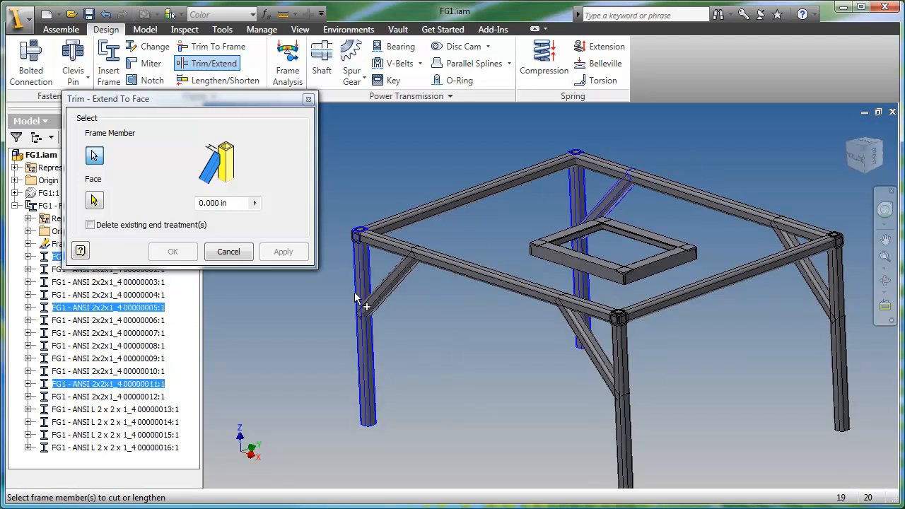
left_click(396, 291)
left_click(605, 357)
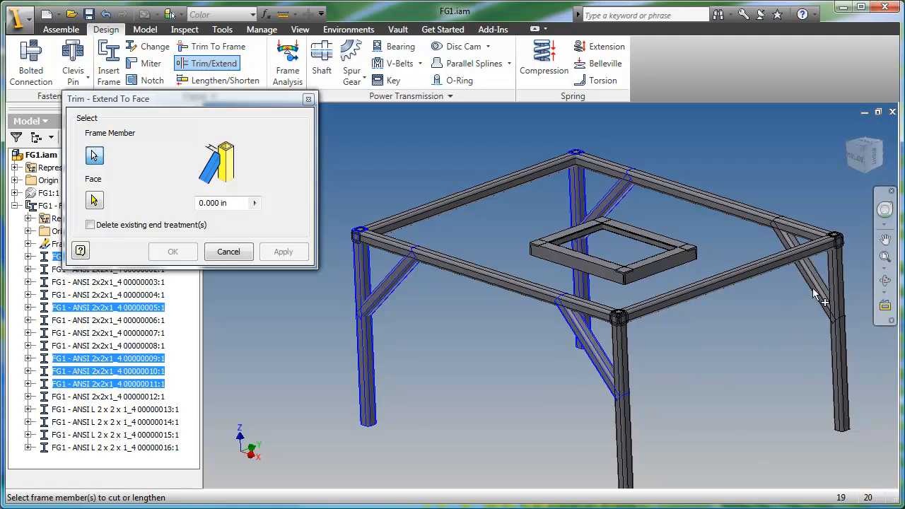
left_click(815, 295)
left_click(838, 339)
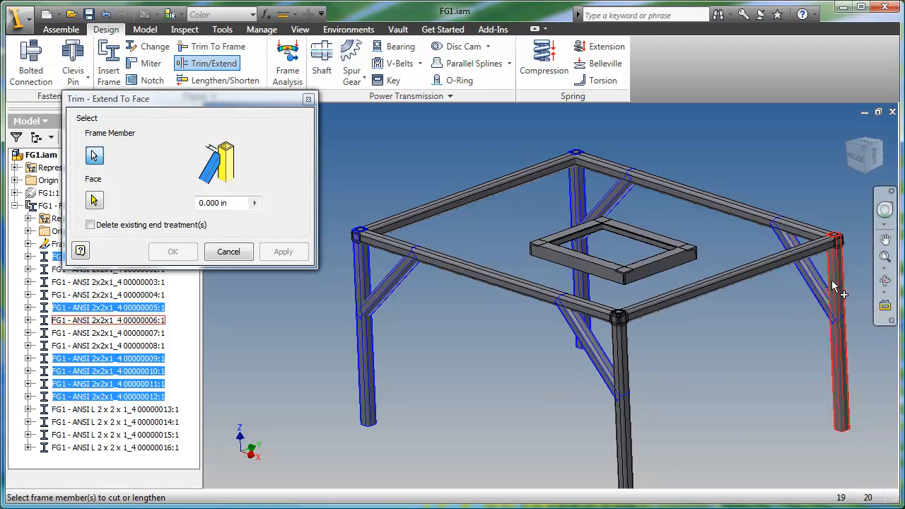
left_click(616, 363)
middle_click_drag(608, 352, 558, 349)
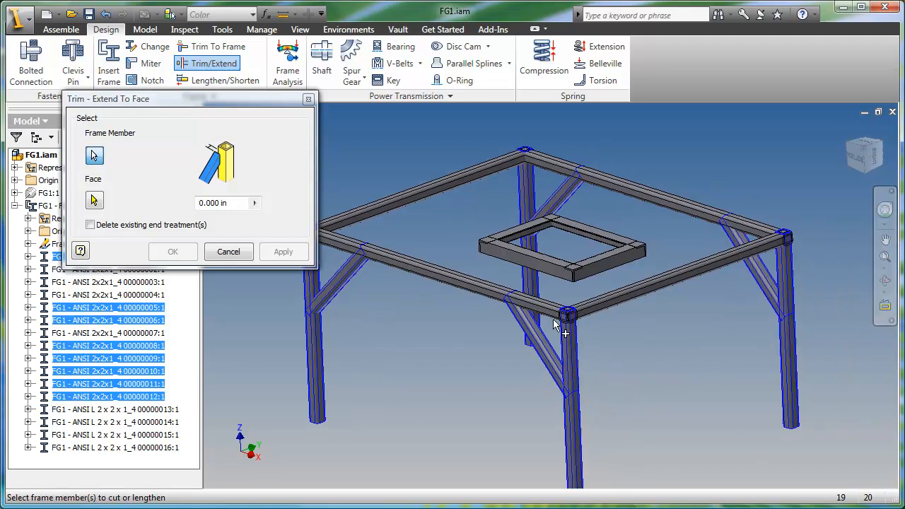
Trim the selected legs and braces to the underside face of the top rail with a 0.000 in offset.
left_click(868, 177)
left_click(94, 201)
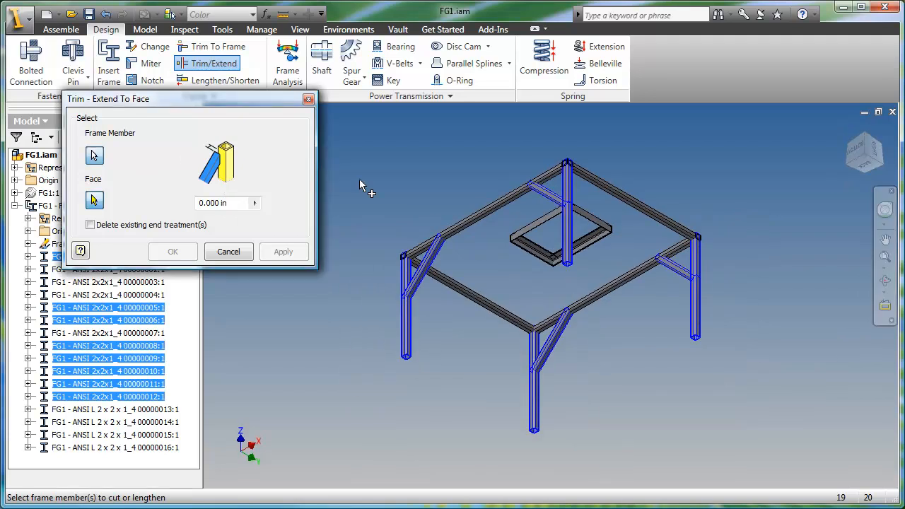
scroll(552, 179, "up", 5)
left_click(548, 163)
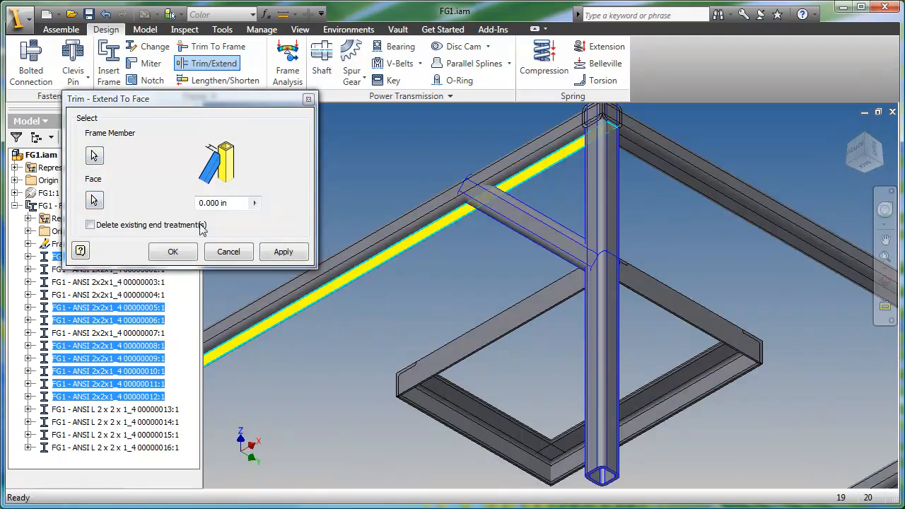
left_click(284, 252)
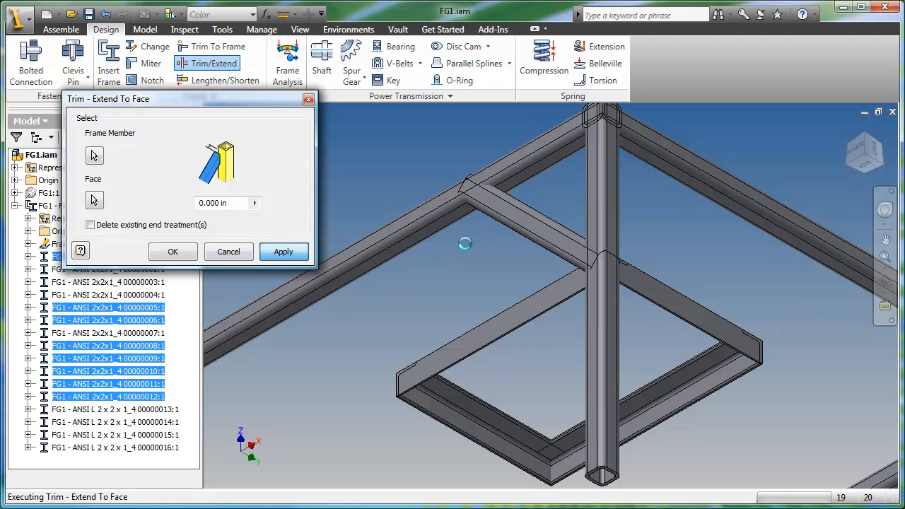
Trim the two diagonal braces on one long side of the frame to the faces of their adjoining legs with a 0.000 in offset.
scroll(454, 257, "down", 5)
middle_click_drag(430, 297, 486, 274)
scroll(372, 328, "up", 3)
left_click(376, 327)
left_click(700, 453)
middle_click_drag(471, 464, 473, 343)
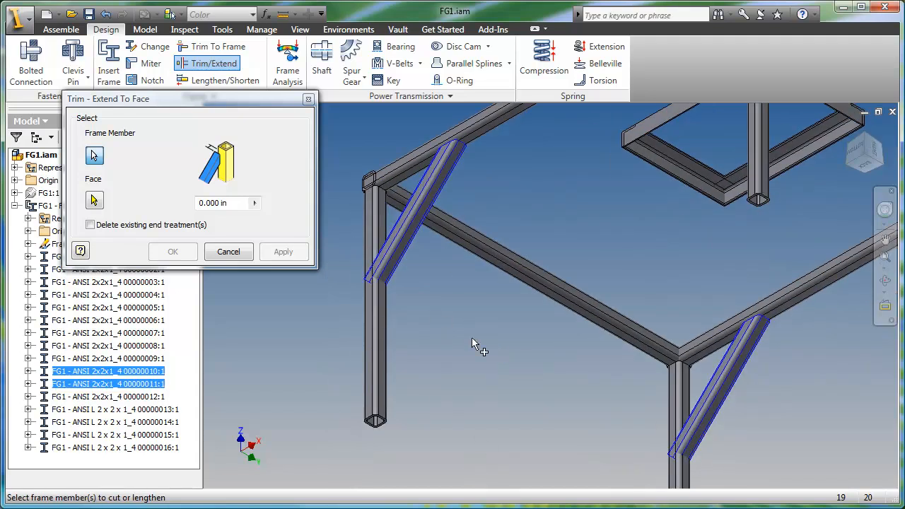
right_click(428, 301)
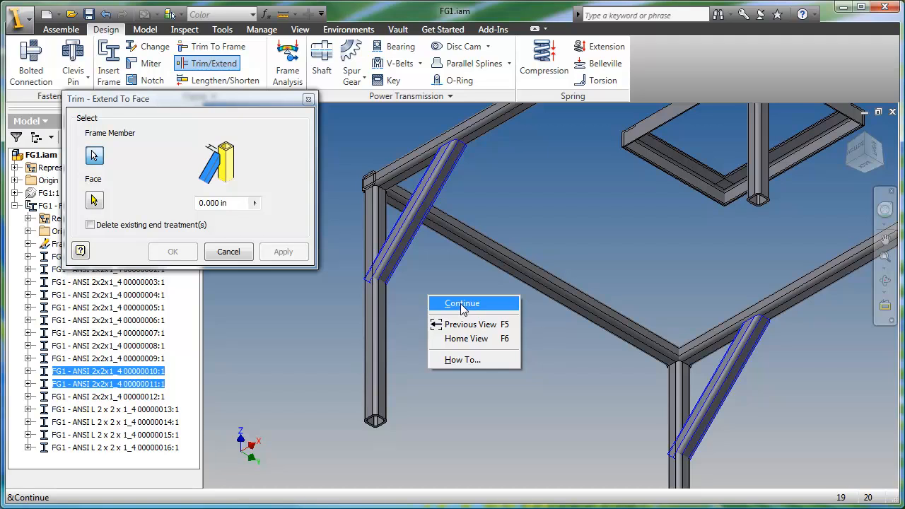
left_click(462, 304)
left_click(384, 303)
right_click(418, 298)
left_click(442, 305)
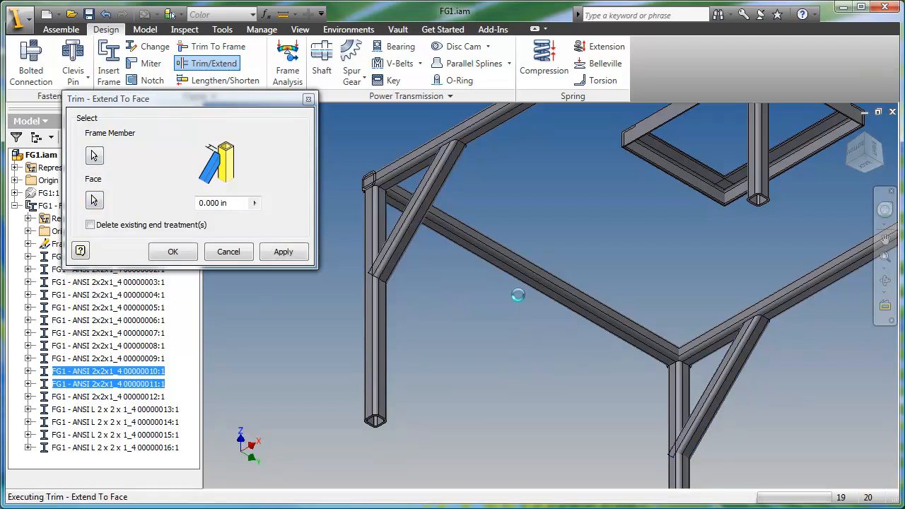
Trim the two remaining diagonal braces, FG1 - ANSI 2x2x1_4 00000009 and 00000012, to the face of their adjoining leg with a 0.000 in offset.
left_click(853, 167)
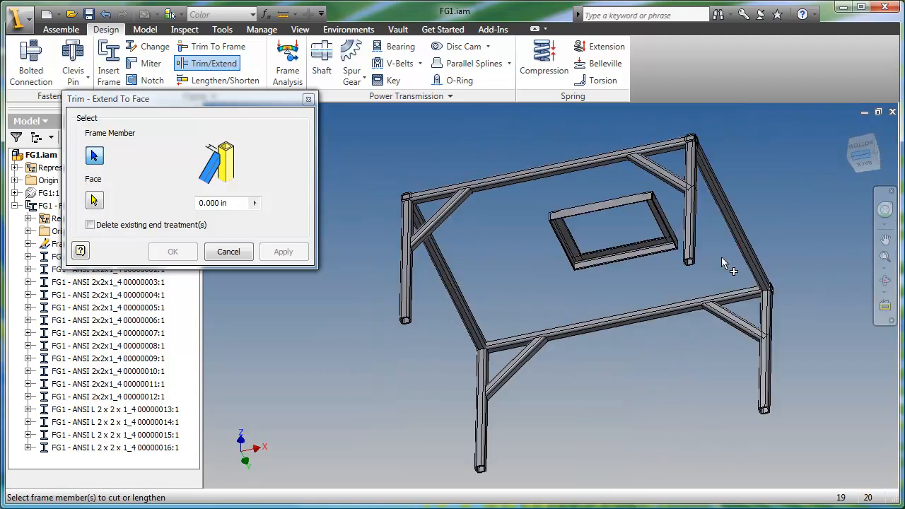
left_click(855, 150)
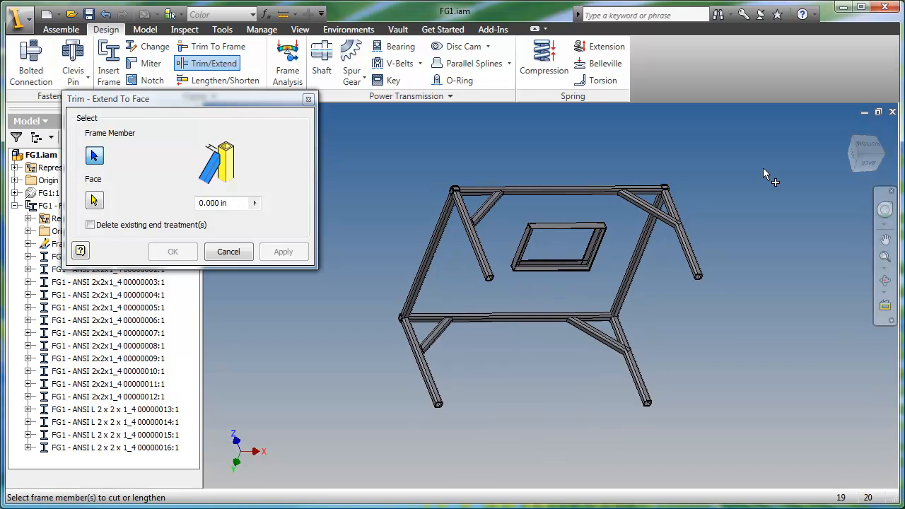
scroll(628, 223, "up", 3)
left_click(690, 212)
left_click(573, 437)
right_click(643, 356)
left_click(665, 361)
scroll(713, 249, "up", 3)
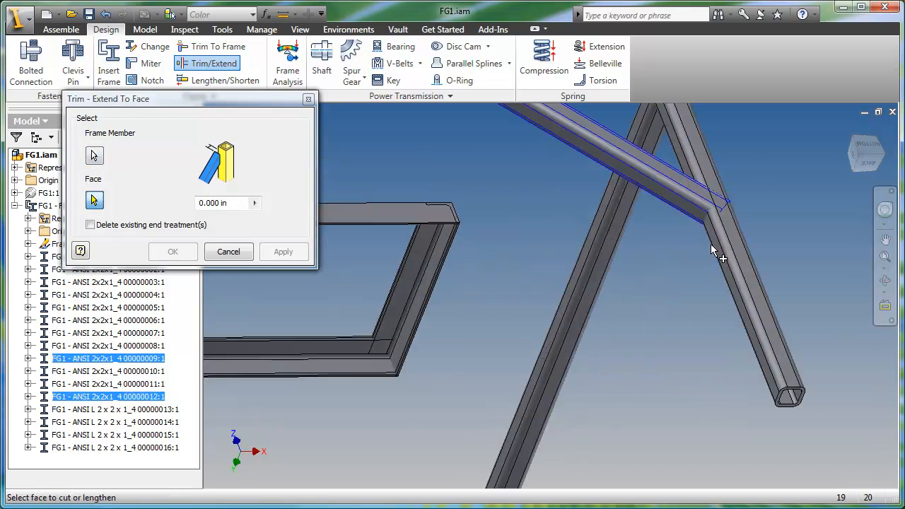
left_click(713, 249)
right_click(669, 305)
left_click(696, 313)
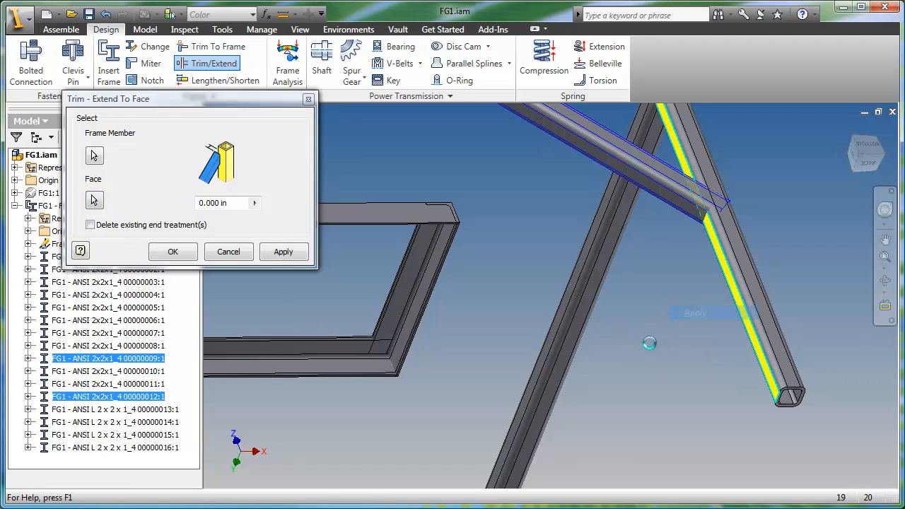
Extend the angle members FG1 - ANSI L 2 x 2 x 1_4 00000014 and 00000016 to the inner face of one long top rail.
scroll(652, 335, "down", 4)
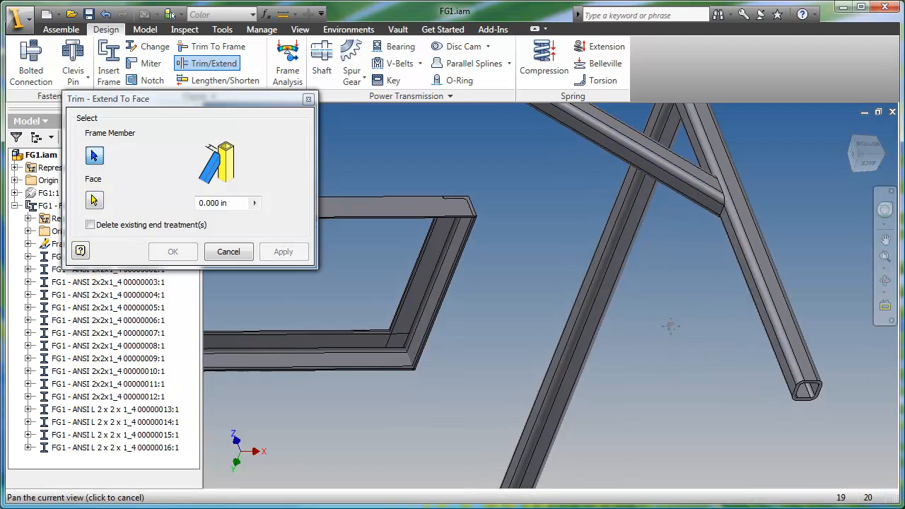
middle_click_drag(580, 325, 574, 320)
key("F3")
key("F4")
left_click_drag(608, 288, 507, 370)
scroll(648, 289, "up", 5)
left_click(586, 257)
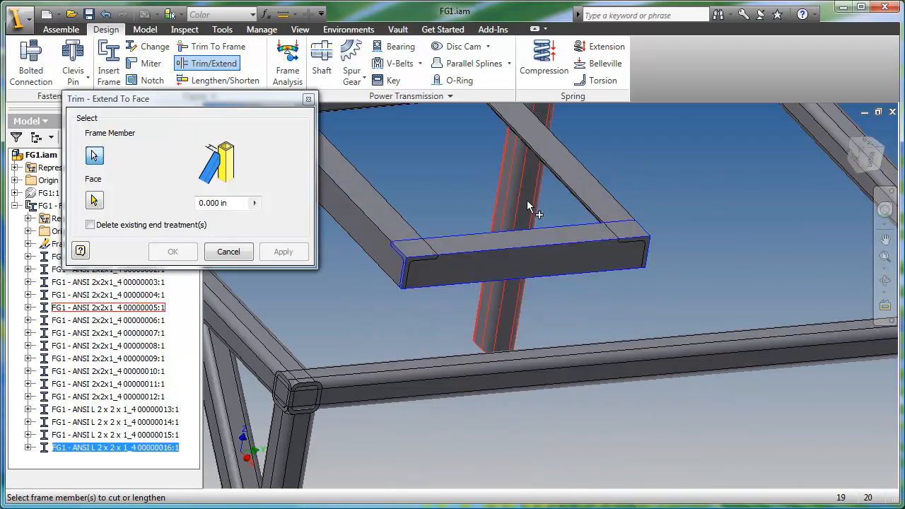
middle_click_drag(531, 208, 478, 214, "shift")
left_click(439, 197)
right_click(690, 213)
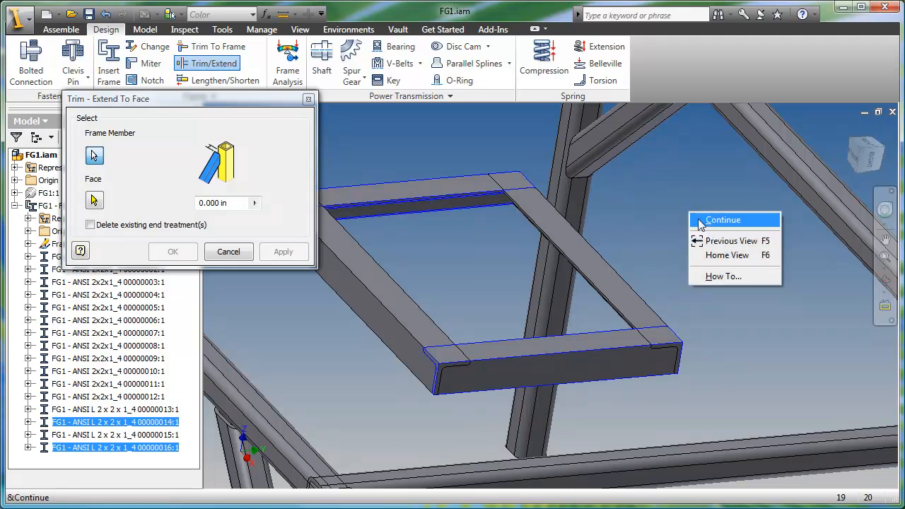
left_click(710, 221)
left_click(796, 191)
right_click(702, 203)
left_click(714, 209)
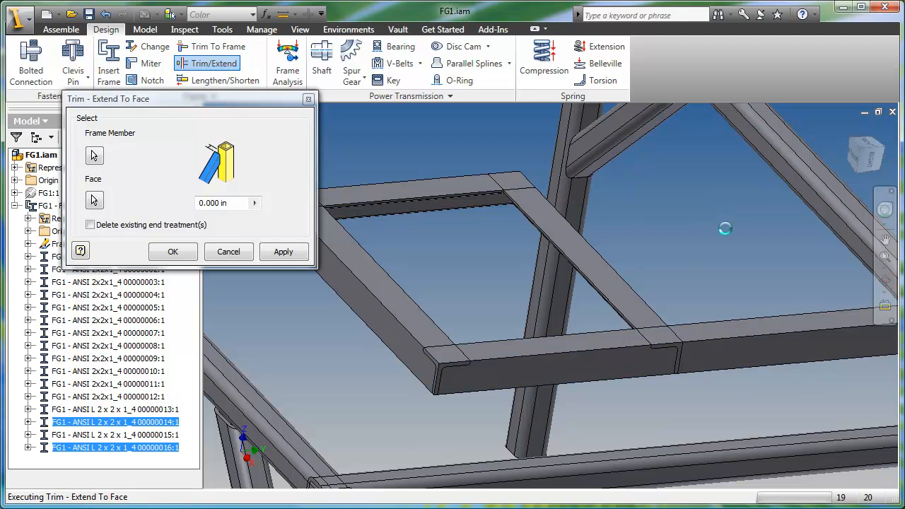
Extend the other ends of angle members 00000014 and 00000016 to the inner face of the opposite long top rail and finish Trim/Extend.
middle_click_drag(669, 248, 778, 238)
left_click(454, 192)
left_click(600, 360)
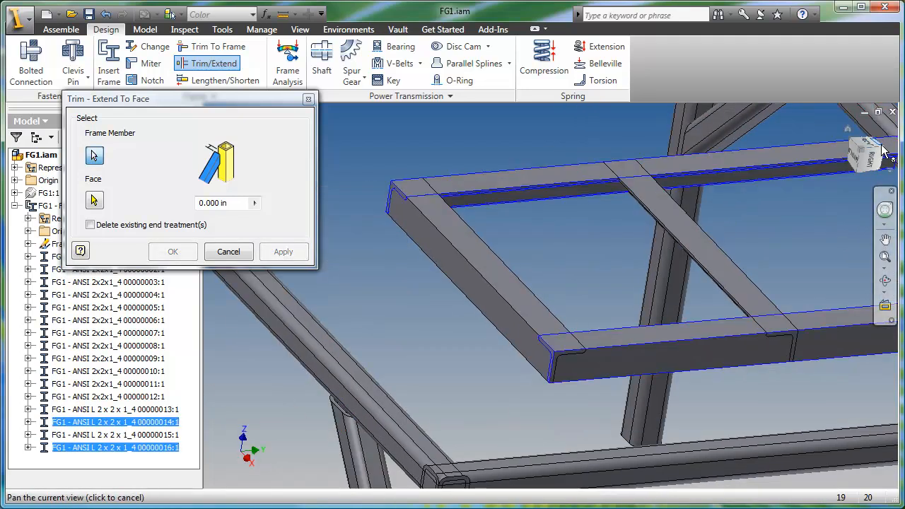
left_click(883, 151)
right_click(444, 181)
left_click(457, 185)
scroll(470, 220, "up", 5)
left_click(474, 223)
right_click(493, 234)
left_click(512, 241)
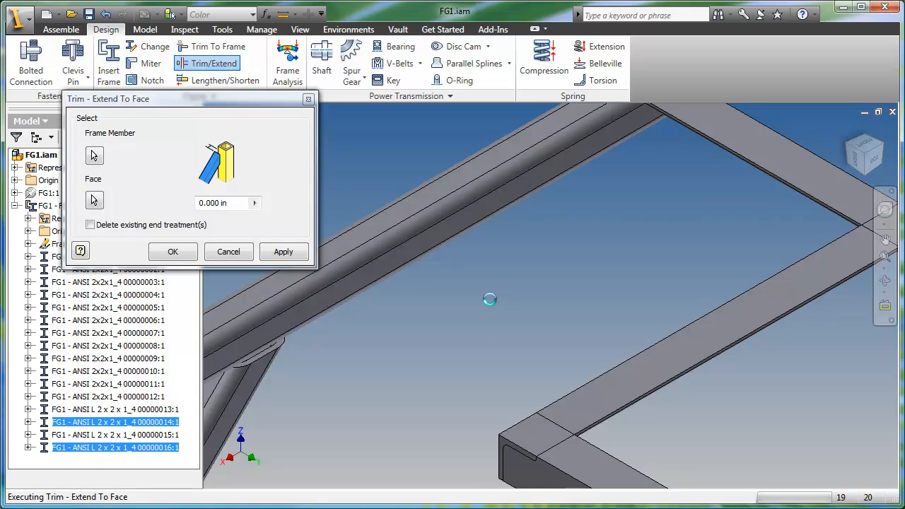
left_click(228, 253)
Notch both ends of the short angle crosspiece 00000013 around the two long angle members 00000016 and 00000014.
key("F2")
left_click_drag(572, 335, 495, 270)
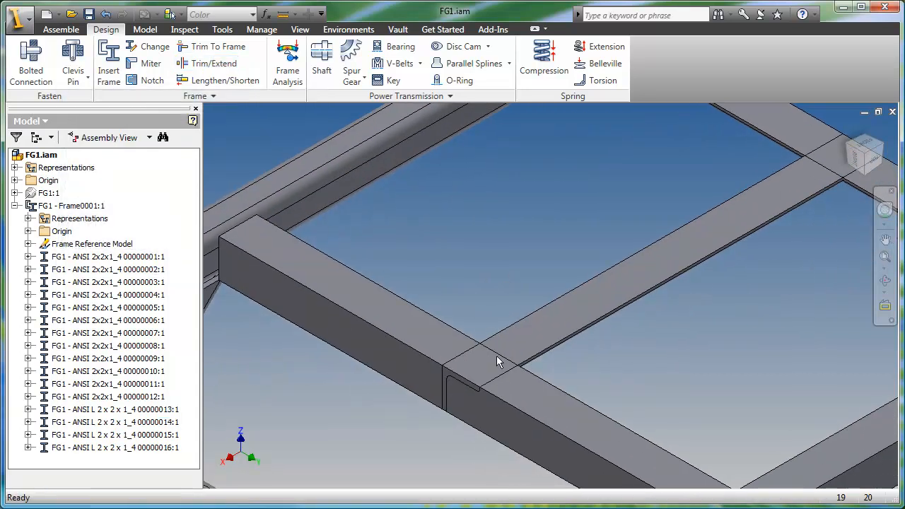
left_click(144, 80)
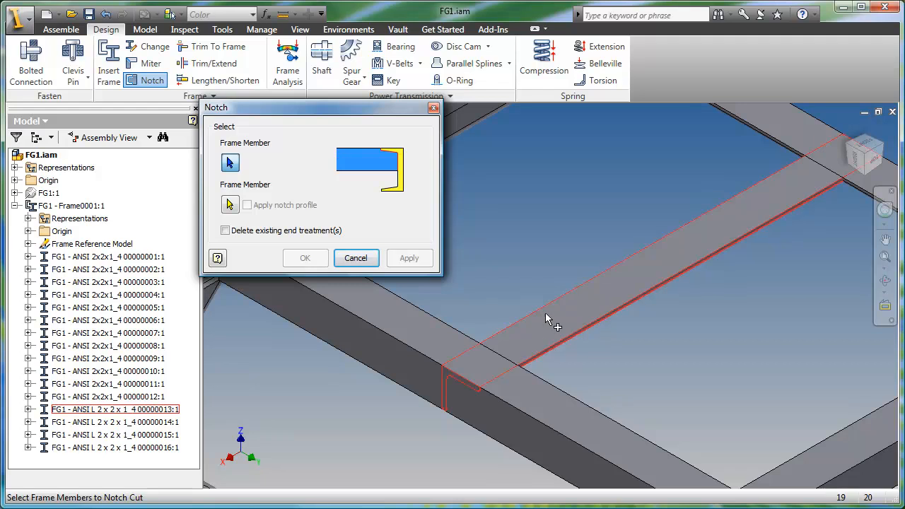
left_click(545, 344)
left_click(543, 421)
right_click(572, 380)
left_click(591, 386)
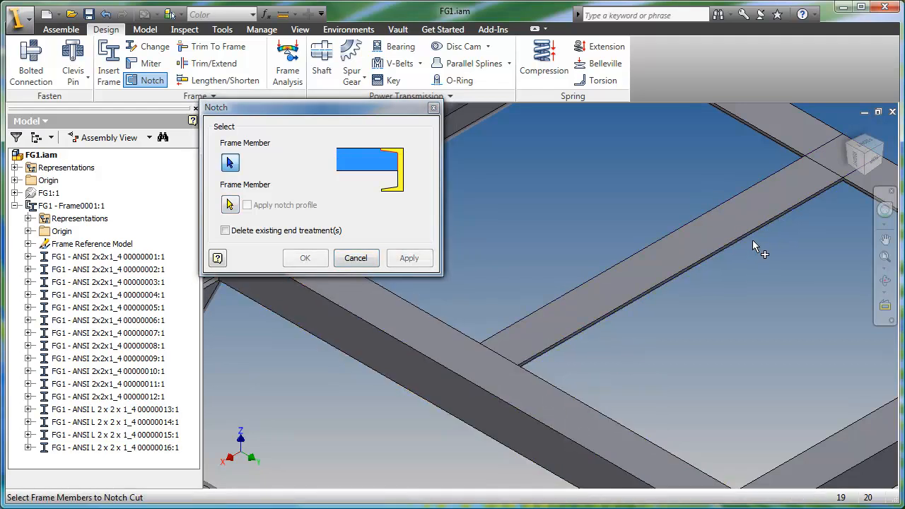
right_click(682, 171)
left_click(704, 180)
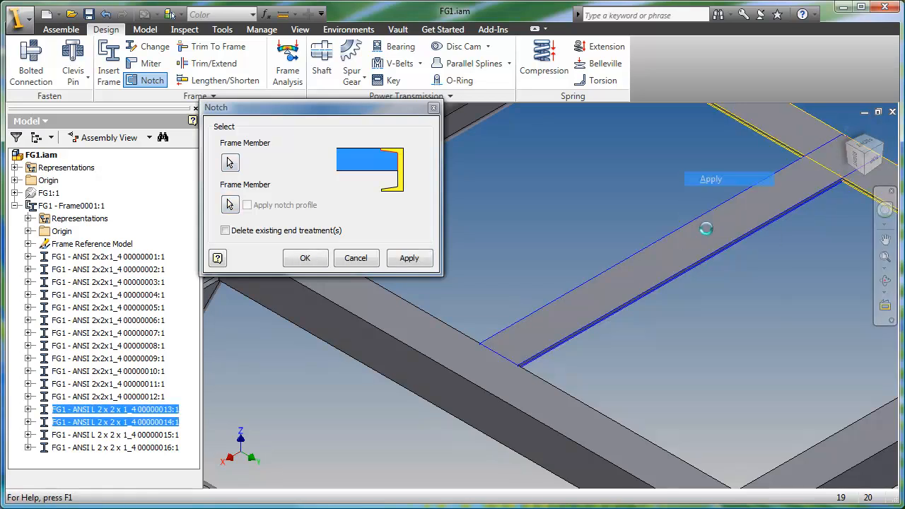
Notch both ends of the second angle crosspiece 00000015 around the two long angle members 00000016 and 00000014, and finish Notch.
scroll(700, 331, "down", 3)
middle_click_drag(690, 327, 510, 266)
left_click(580, 375)
left_click(574, 412)
right_click(605, 396)
left_click(631, 405)
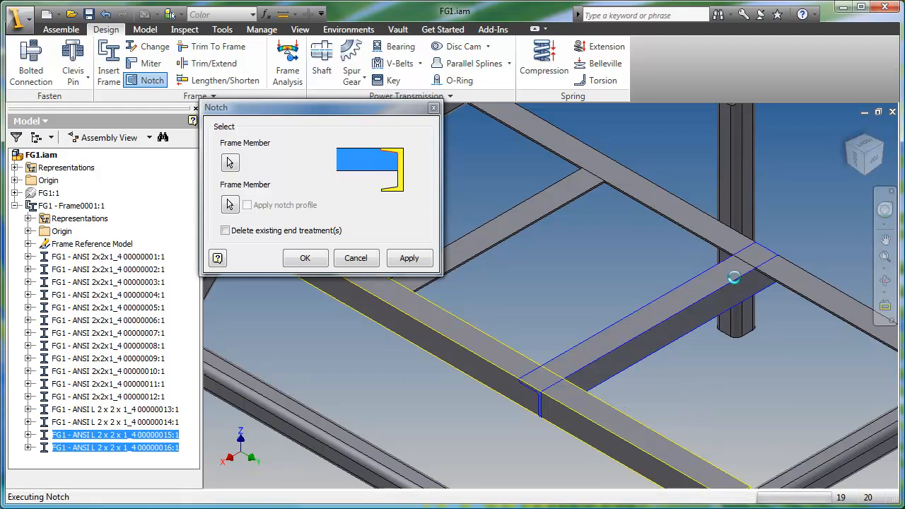
left_click(717, 278)
left_click(697, 239)
right_click(645, 251)
left_click(667, 261)
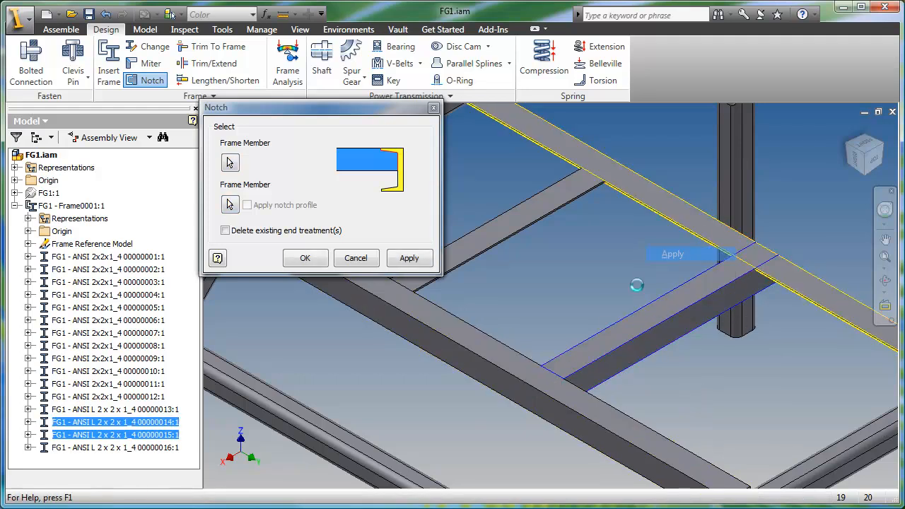
left_click(356, 258)
Inspect the notched angle joints, set the selection to Part Priority, and open the angle crosspiece 00000015 in its own window.
middle_click_drag(514, 305, 551, 229, "shift")
middle_click_drag(481, 209, 571, 316)
scroll(529, 256, "down", 5)
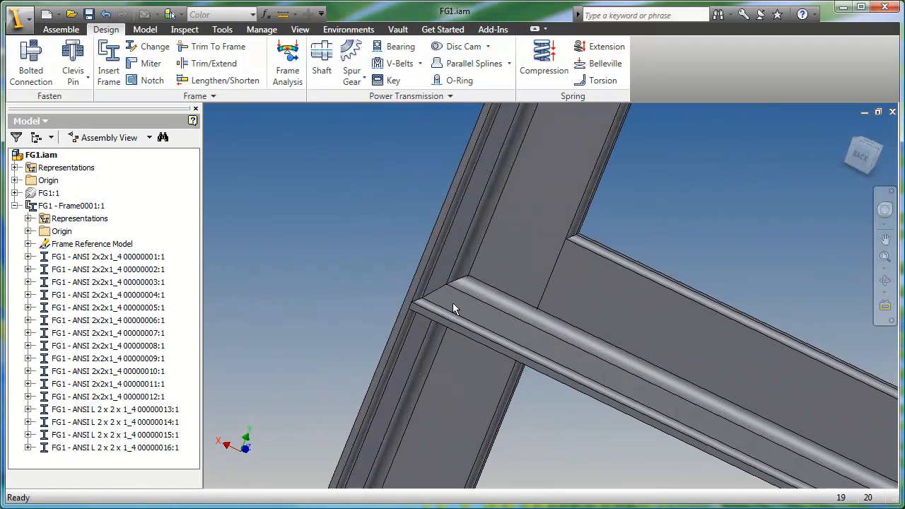
scroll(455, 295, "up", 5)
middle_click_drag(455, 295, 566, 260, "shift")
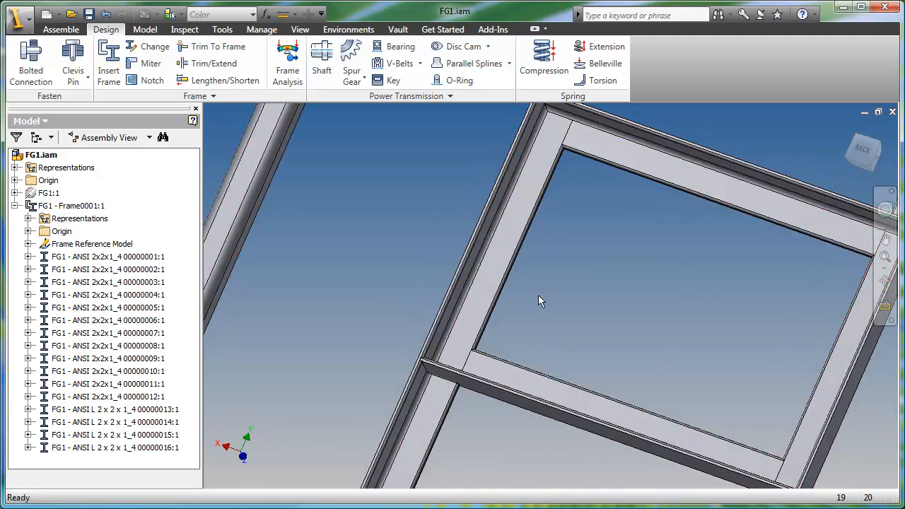
right_click(553, 287)
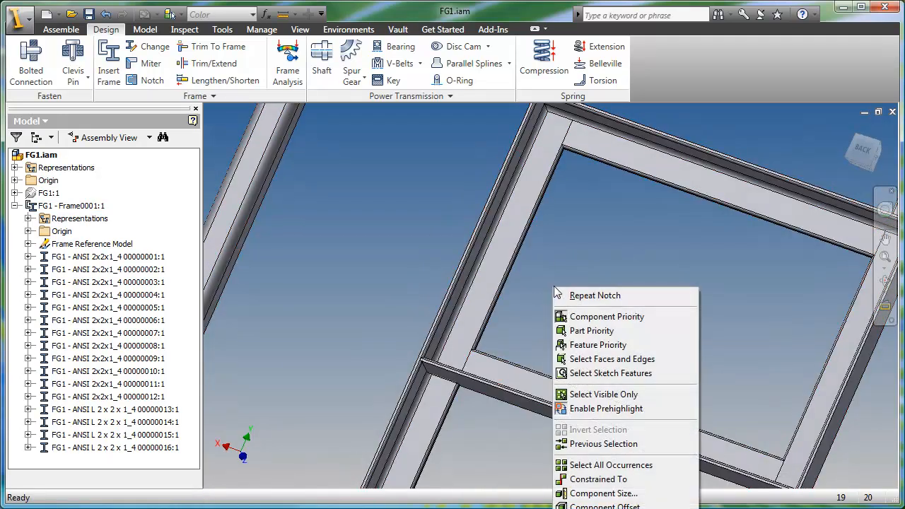
left_click(580, 329)
left_click(670, 163)
middle_click_drag(671, 163, 594, 211)
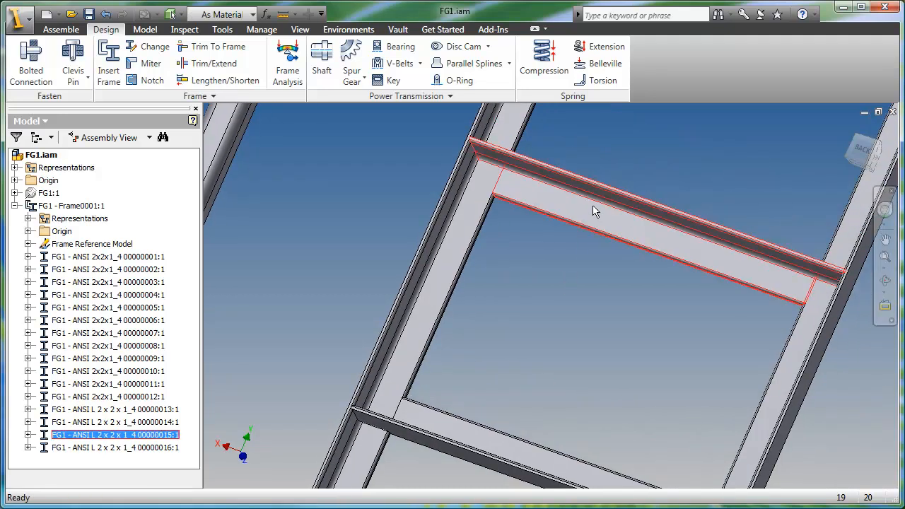
right_click(593, 207)
left_click(617, 293)
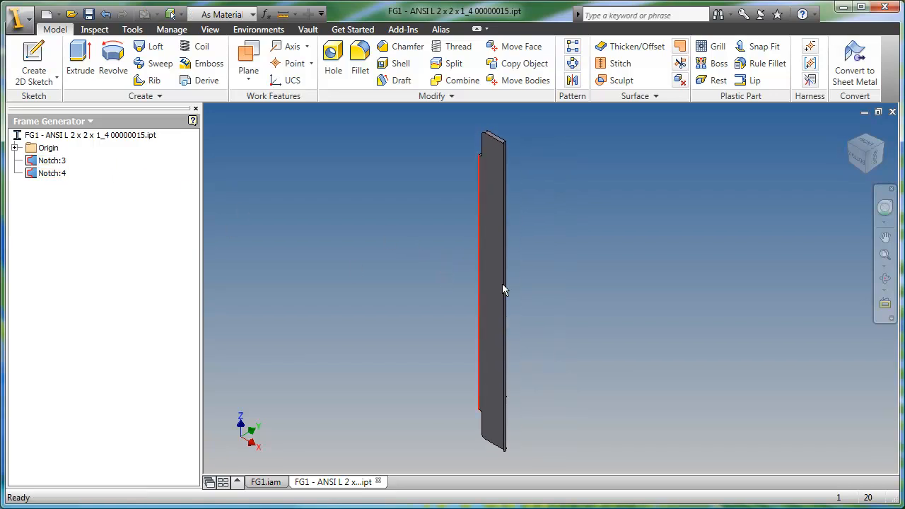
Examine the notched ends and the model feature tree of the opened angle part, and close it without saving.
middle_click_drag(549, 293, 412, 366, "shift")
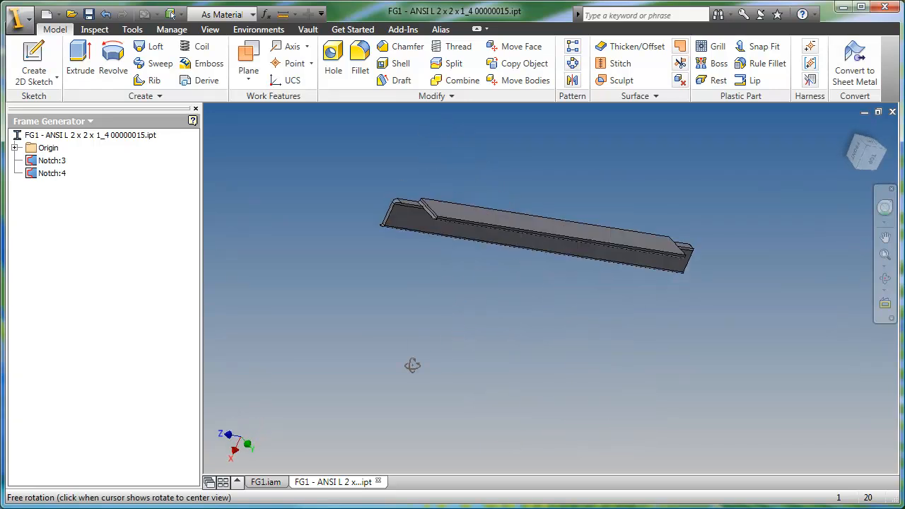
left_click(71, 121)
left_click(42, 138)
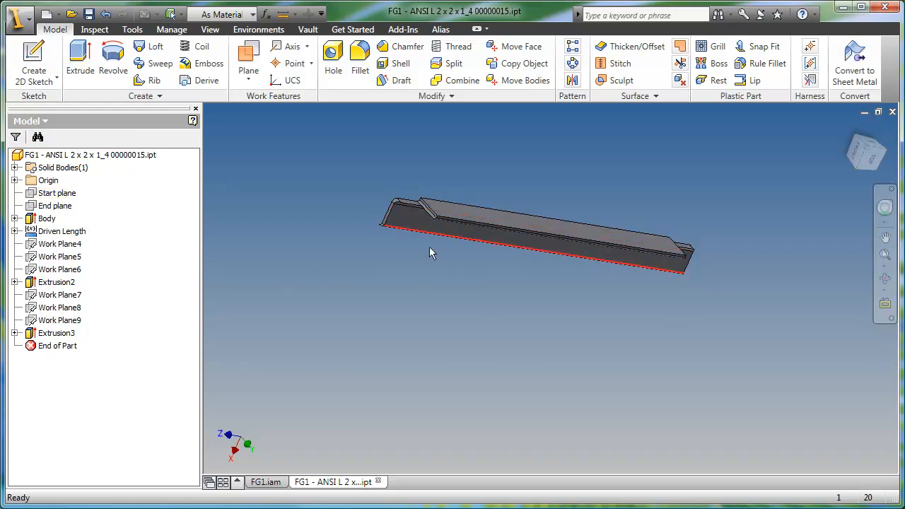
left_click(893, 111)
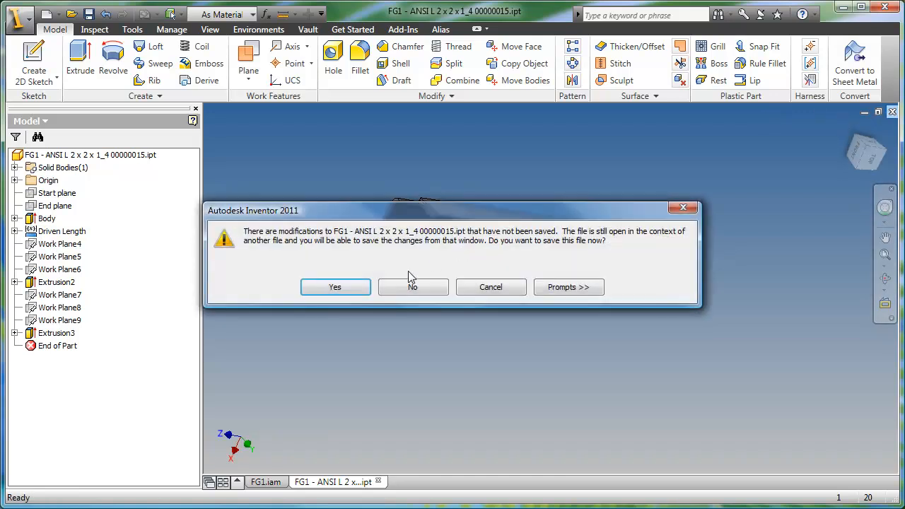
left_click(382, 288)
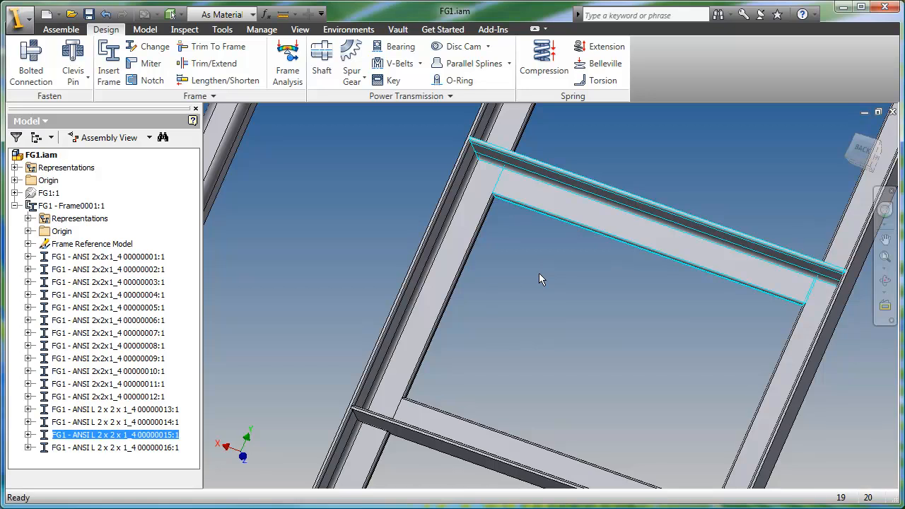
Miter the top-rail corner where short rail 00000007 meets long rail 00000004 with a .25 gap.
middle_click_drag(538, 275, 450, 359)
scroll(529, 277, "up", 5)
scroll(502, 268, "down", 5)
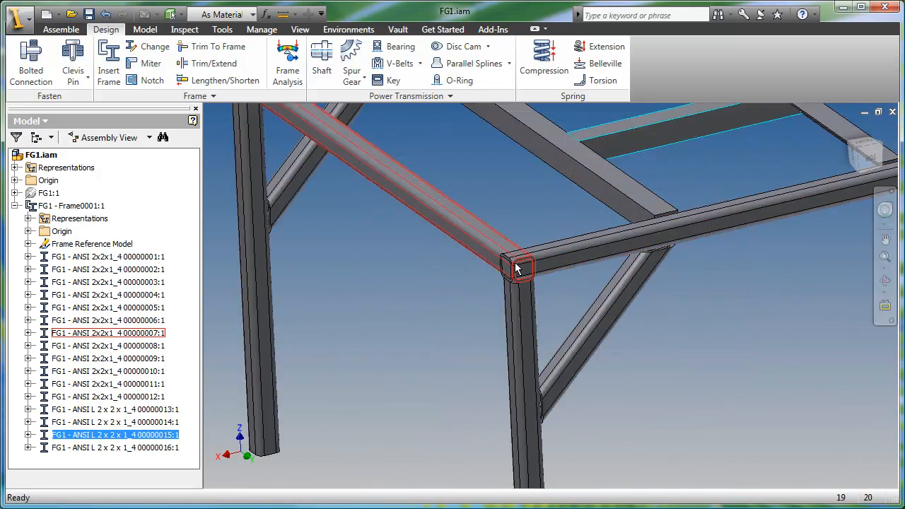
left_click(145, 62)
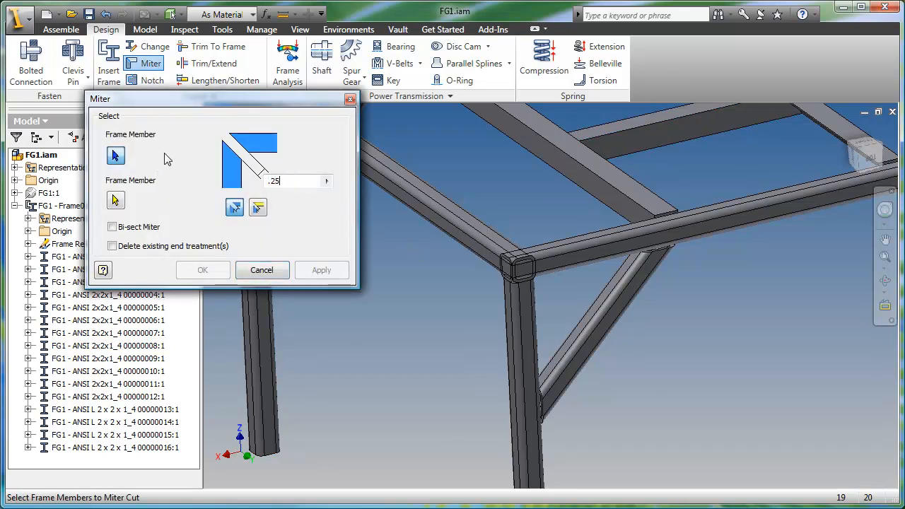
type(".25")
left_click(513, 268)
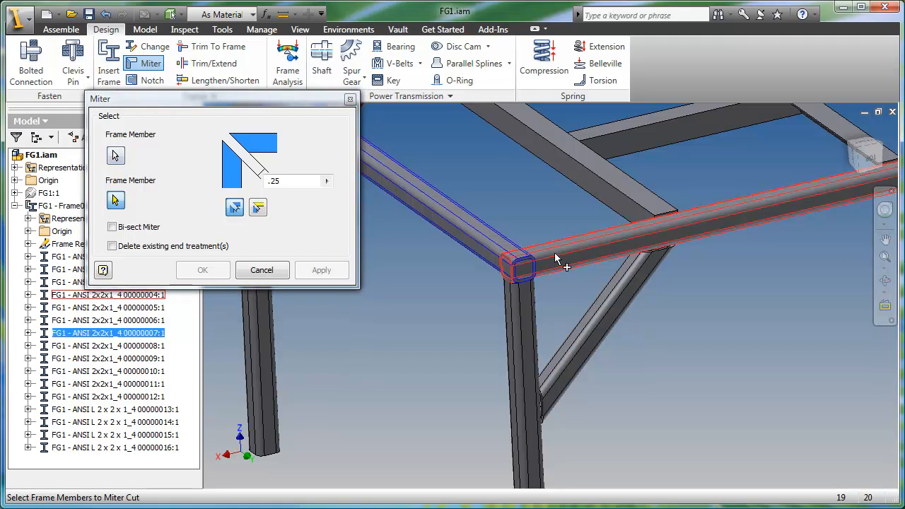
left_click(534, 258)
right_click(553, 256)
left_click(581, 263)
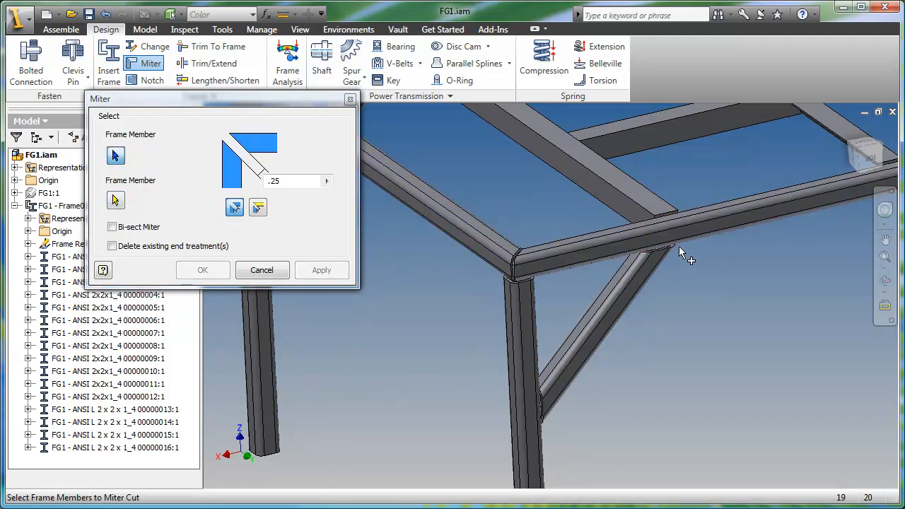
Miter the corner at the other end of long rail 00000004, where it meets the opposite short rail, with the .25 gap.
middle_click_drag(680, 278, 826, 275)
left_click(828, 270)
left_click(822, 236)
right_click(761, 234)
left_click(766, 240)
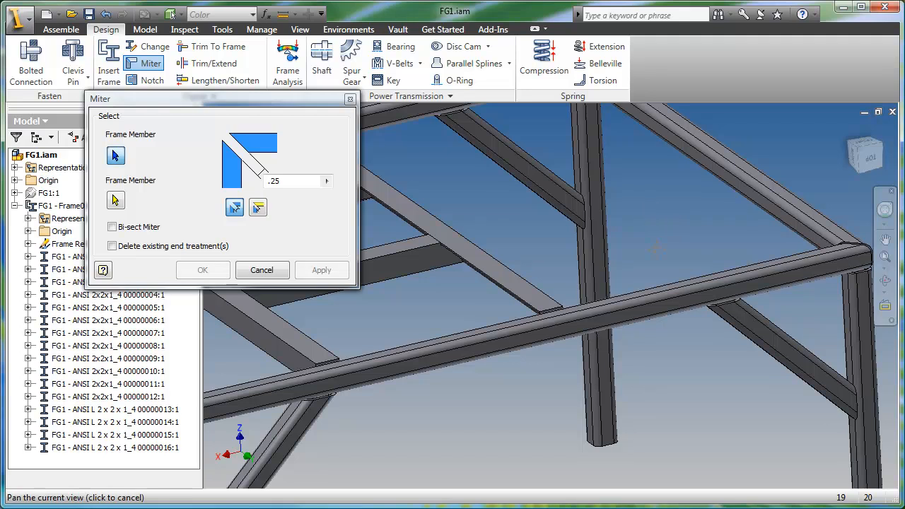
Miter the far top-rail corner between members 00000002 and 00000003 with the .25 gap.
middle_click_drag(629, 124, 676, 222)
left_click(672, 195)
left_click(566, 173)
right_click(554, 172)
left_click(578, 184)
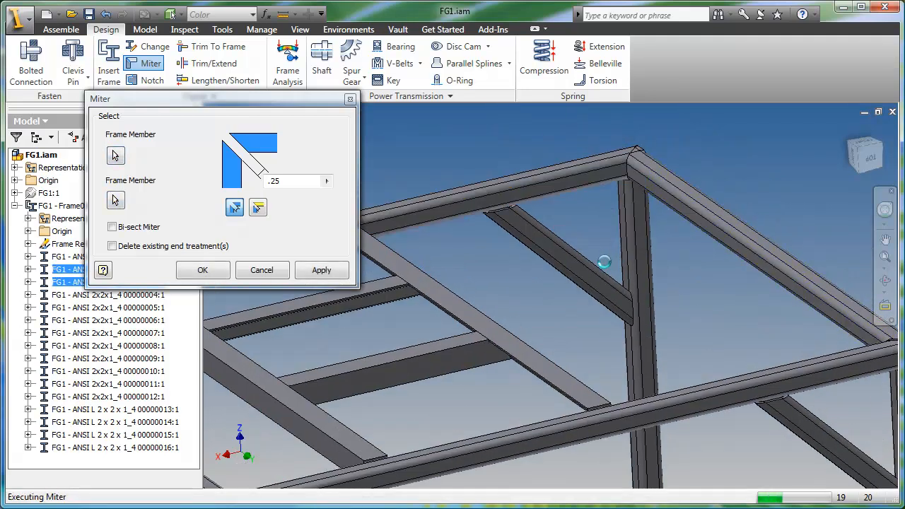
Miter the last top-rail corner between members 00000007 and 00000002 with the .25 gap, and finish Miter.
scroll(607, 269, "down", 4)
middle_click_drag(564, 273, 647, 265)
left_click(466, 292)
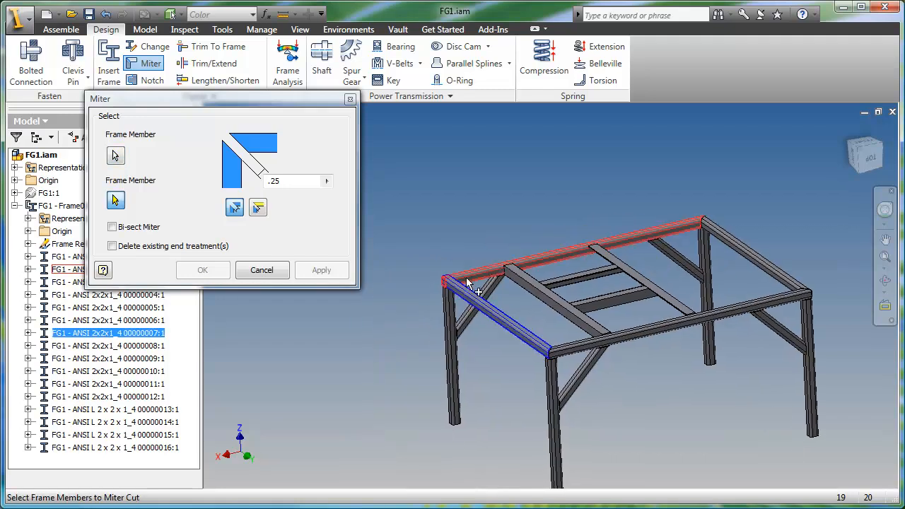
left_click(467, 282)
right_click(467, 282)
left_click(488, 284)
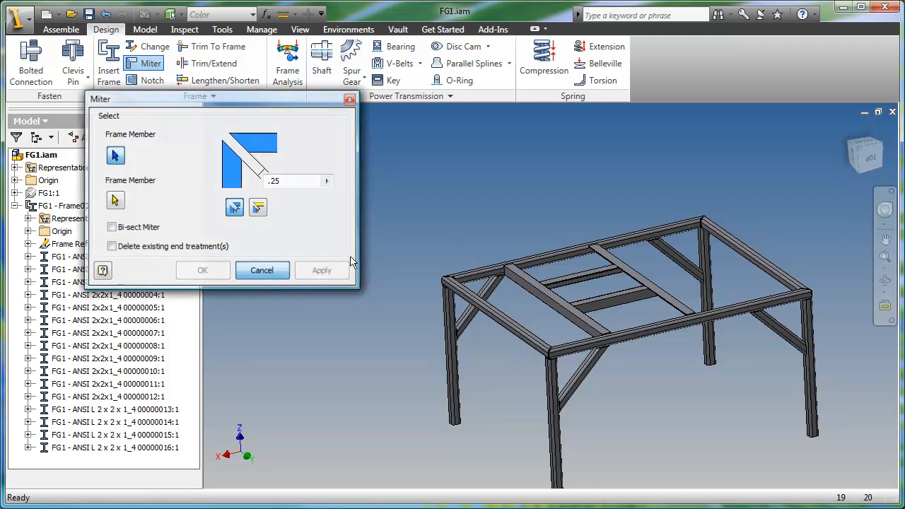
left_click(262, 270)
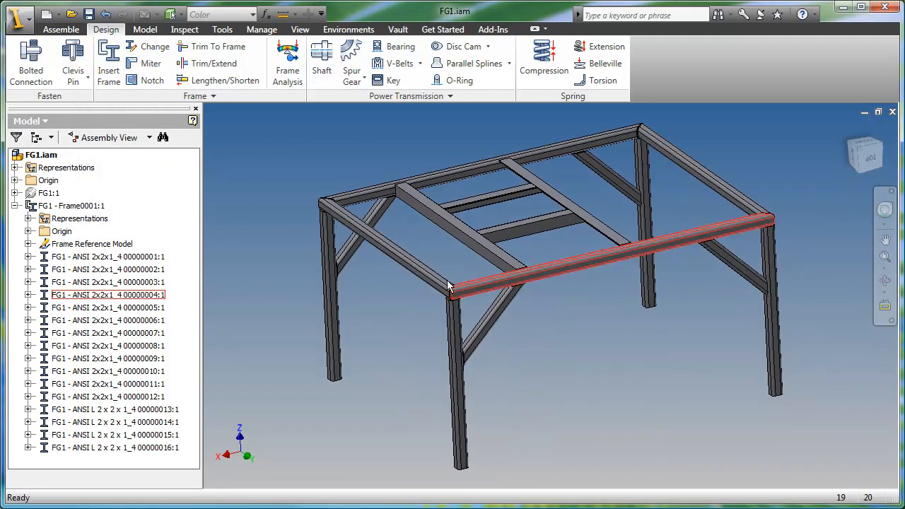